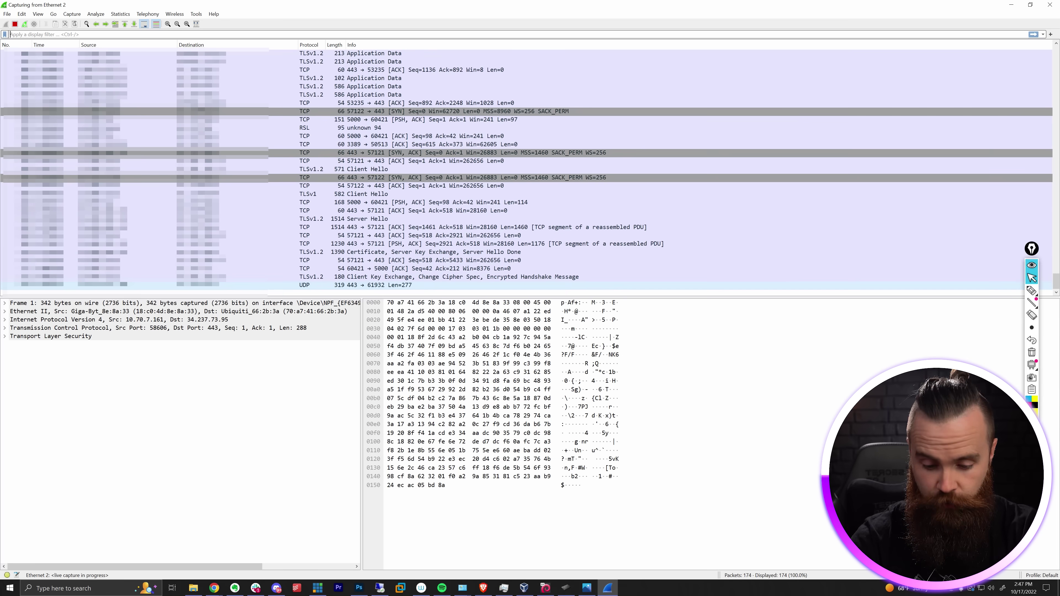
# - Filter the live Ethernet capture to dns and scroll through the ad and tracker domain queries
pyautogui.write('dns')
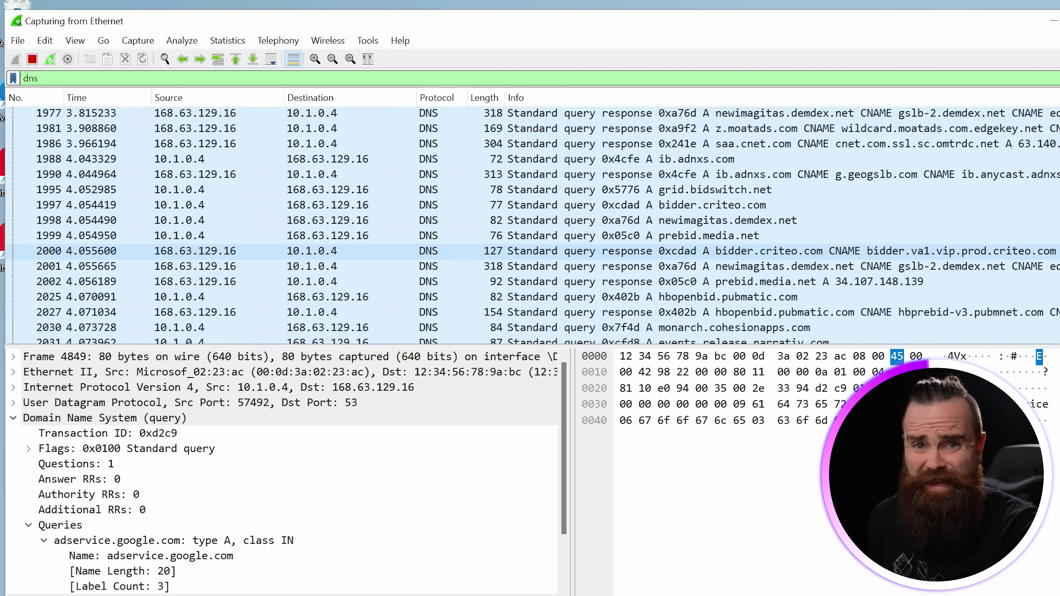
pyautogui.scroll(-4, 530, 226)
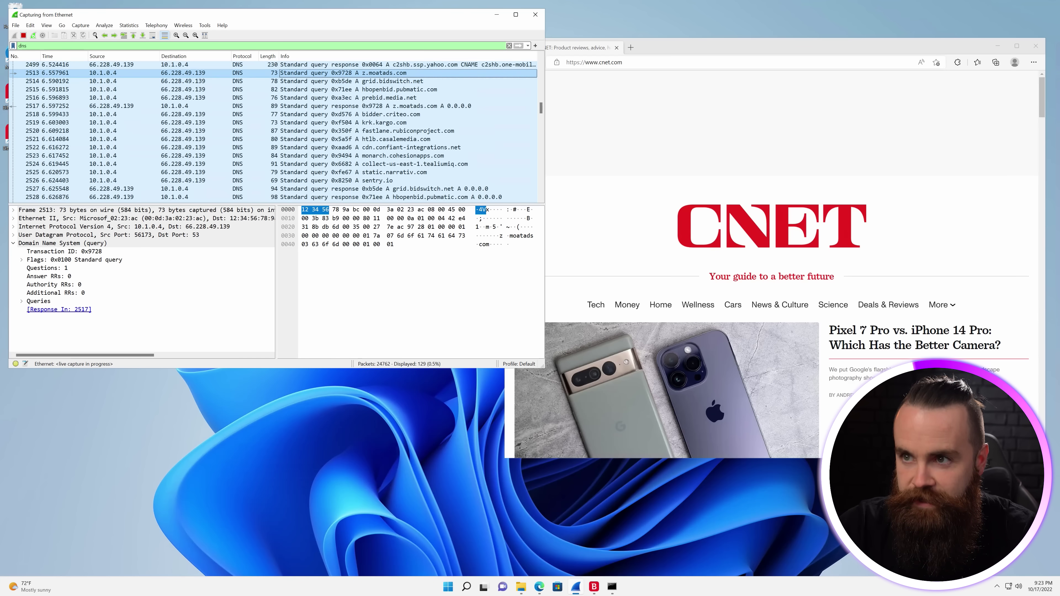
# - Inspect the z.moatads.com response packet, frame 2517, revealing its answered Address 0.0.0.0
pyautogui.press('Down')
pyautogui.press('Down')
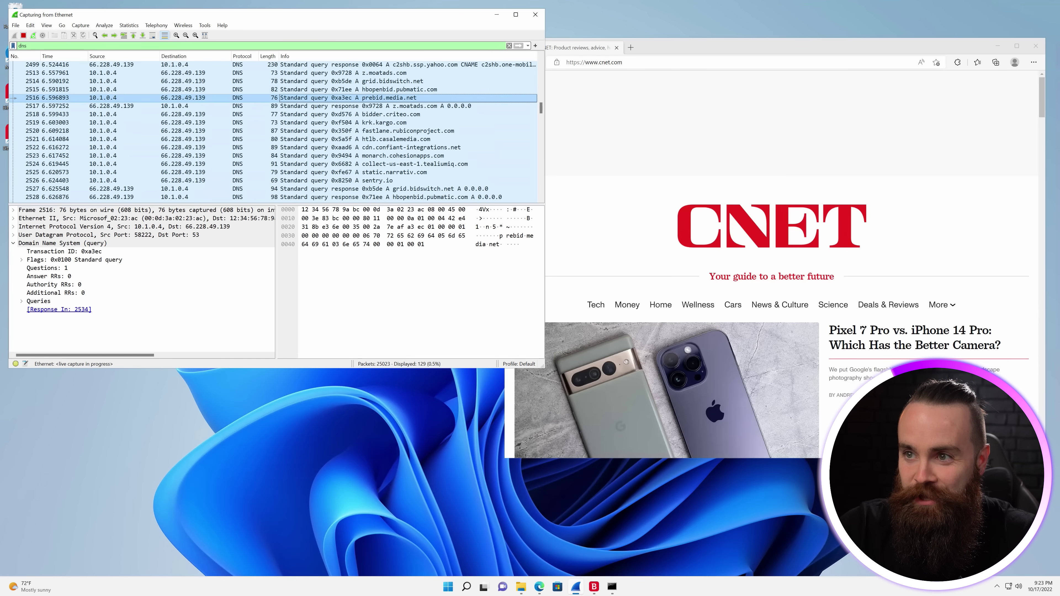
pyautogui.click(123, 89)
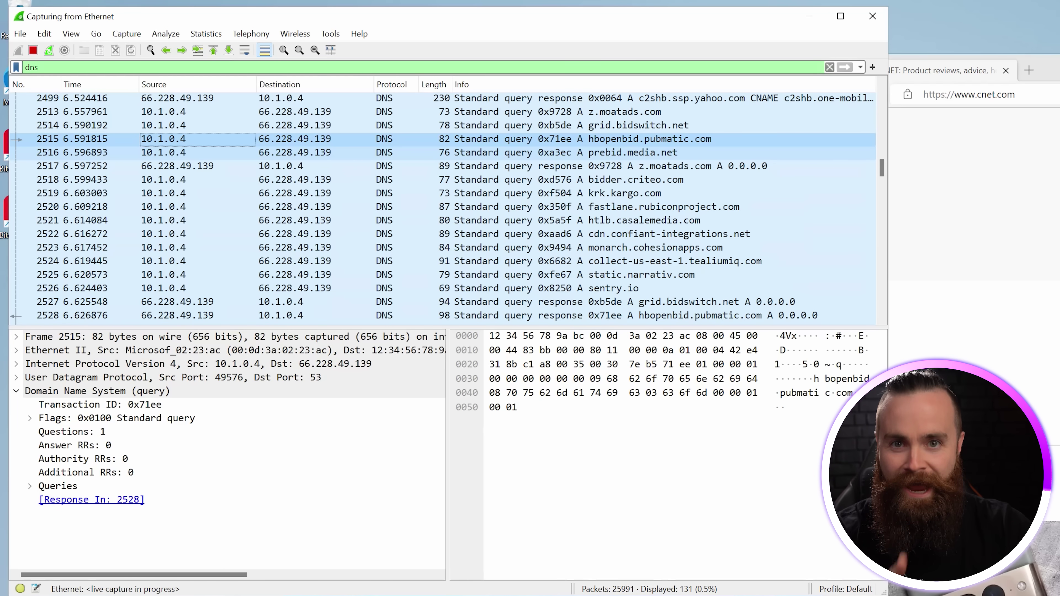
pyautogui.click(175, 165)
pyautogui.scroll(-2, 209, 459)
pyautogui.click(104, 526)
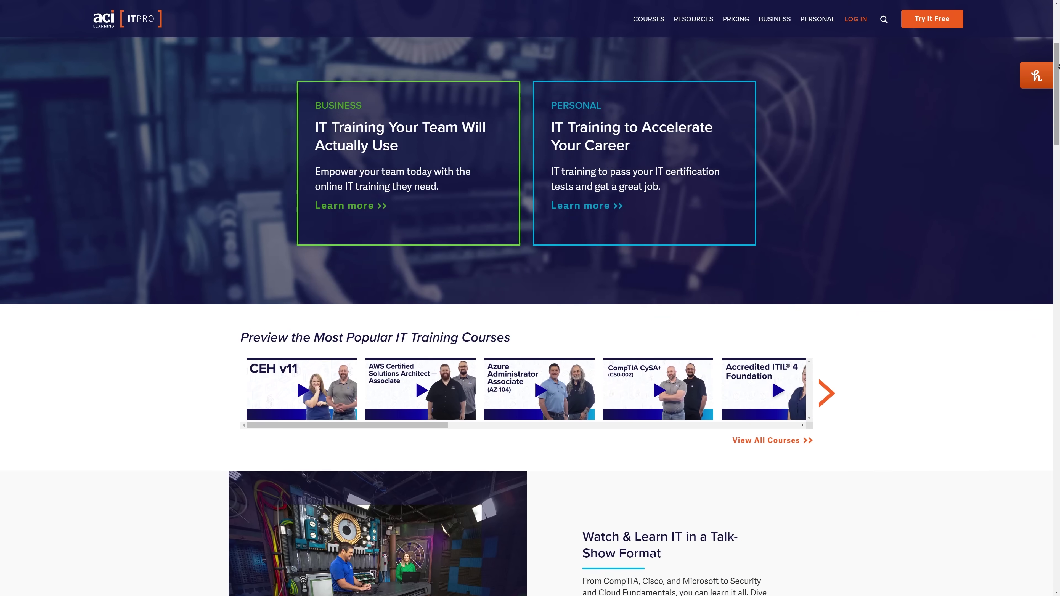
pyautogui.scroll(-5, 530, 298)
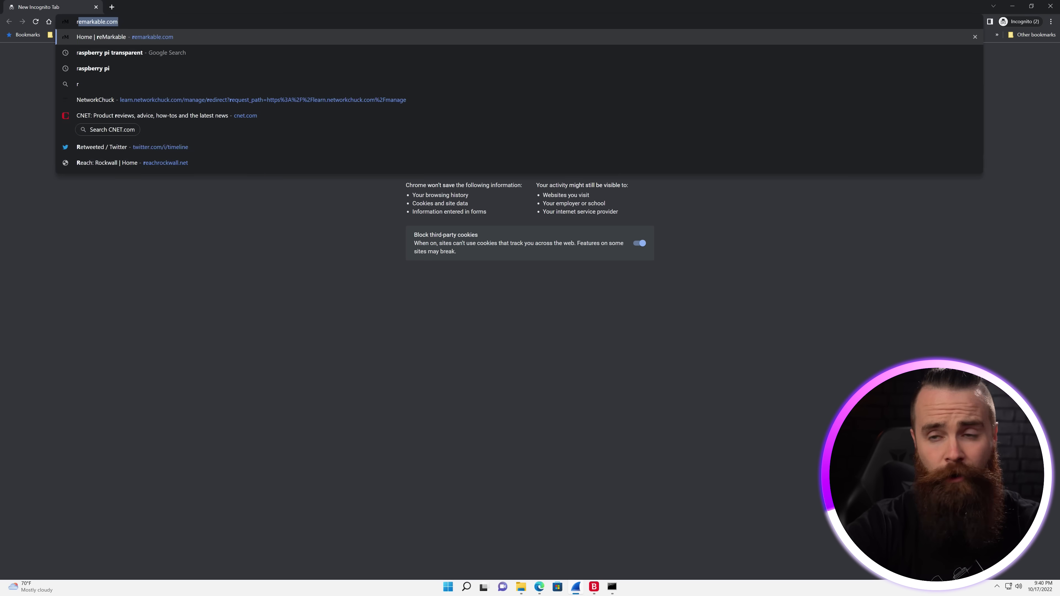
# - Launch Raspberry Pi Imager and choose Raspberry Pi OS Lite (32-bit) with the SDHC card as storage
pyautogui.write(' imr')
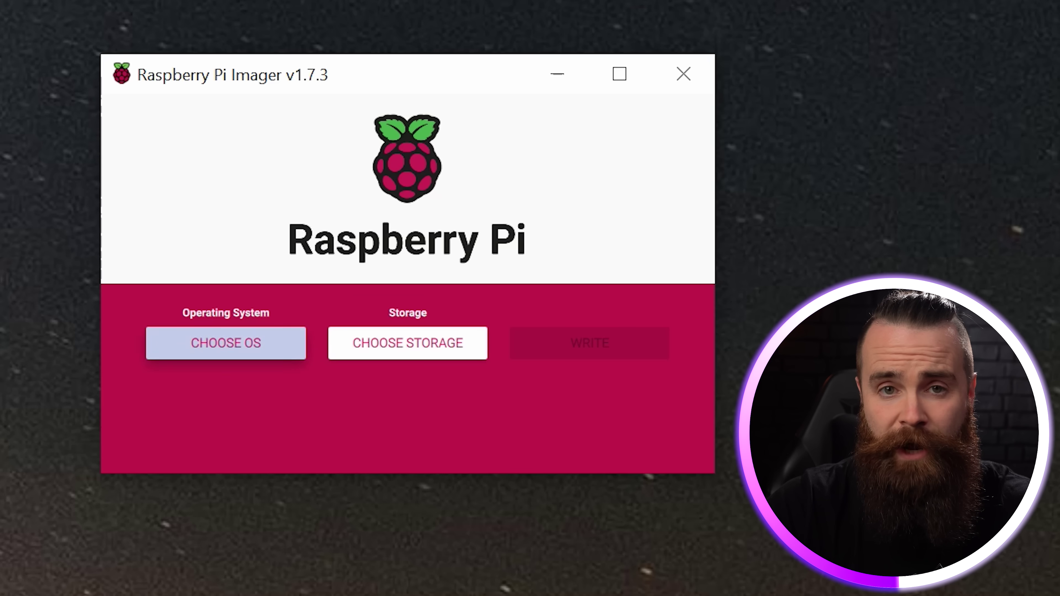
pyautogui.click(225, 343)
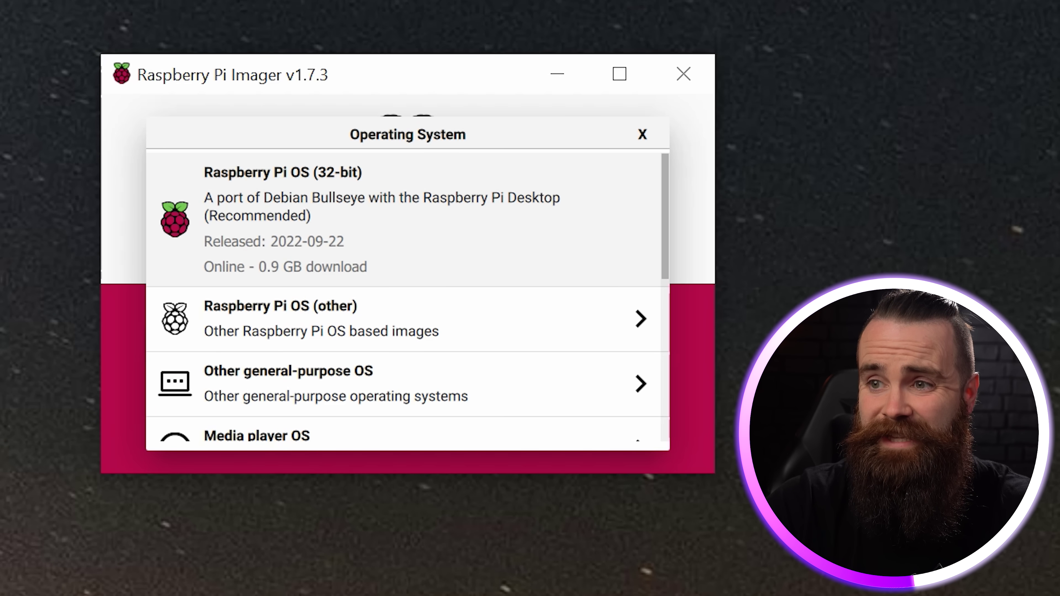
pyautogui.click(321, 318)
pyautogui.click(402, 261)
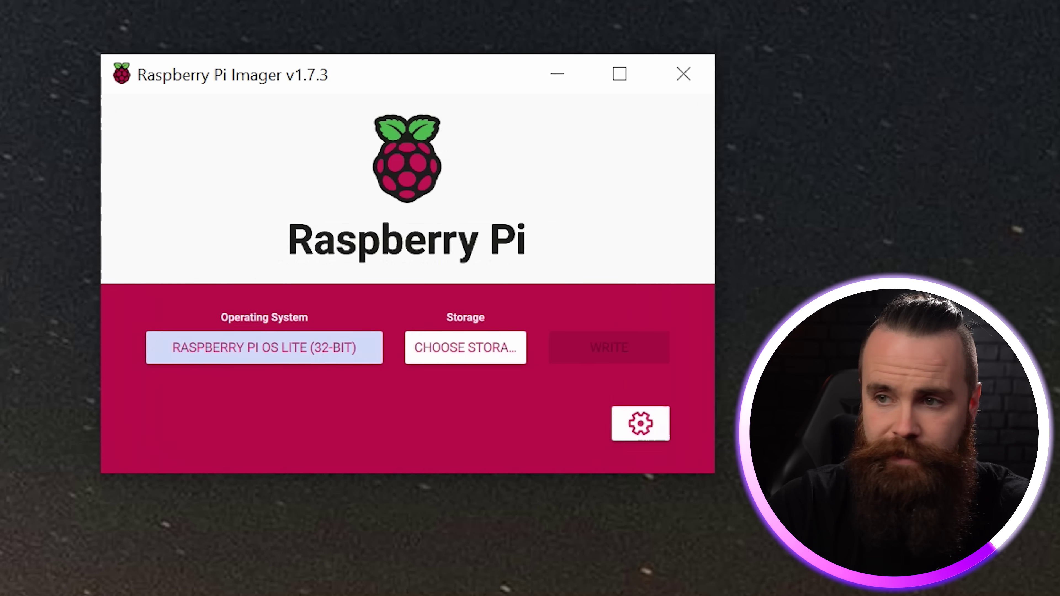
pyautogui.click(463, 348)
pyautogui.click(307, 234)
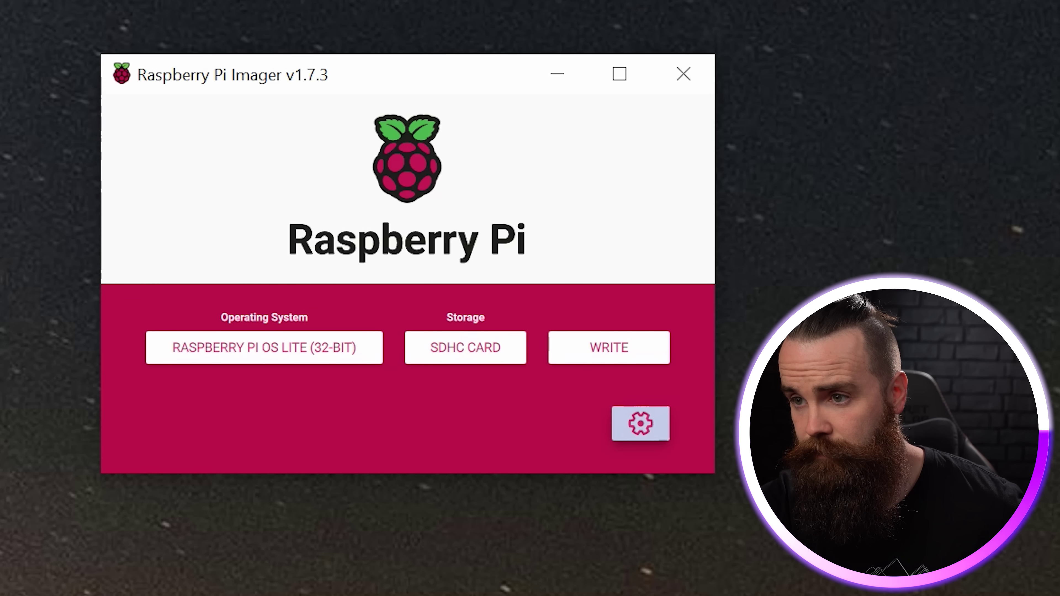
# - In the advanced options, enable SSH with a login password and turn on wireless LAN configuration
pyautogui.click(641, 424)
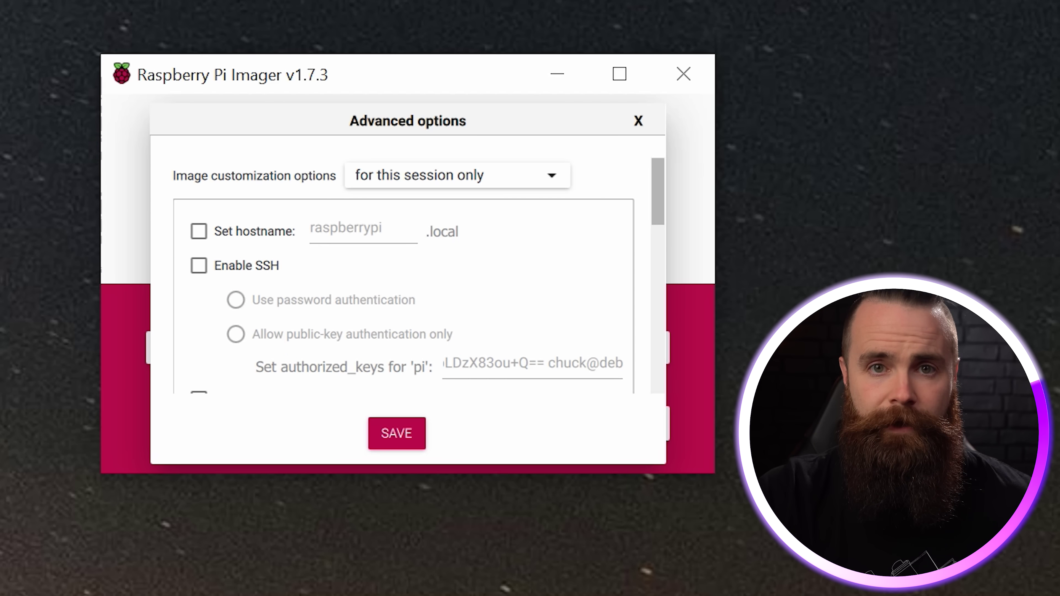
pyautogui.click(199, 266)
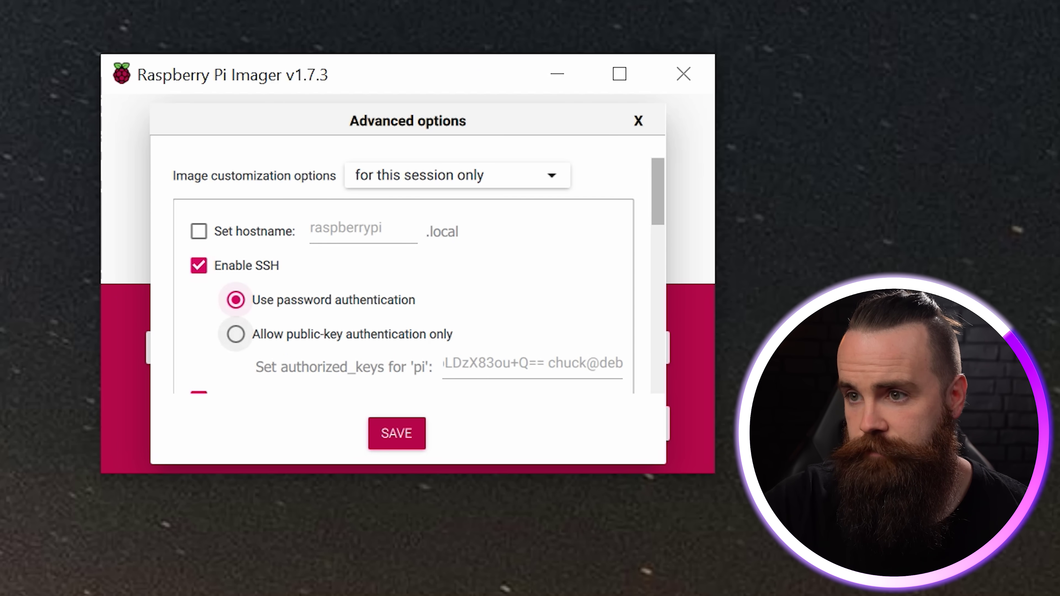
pyautogui.scroll(-5, 402, 271)
pyautogui.click(379, 327)
pyautogui.write('•••••••••••')
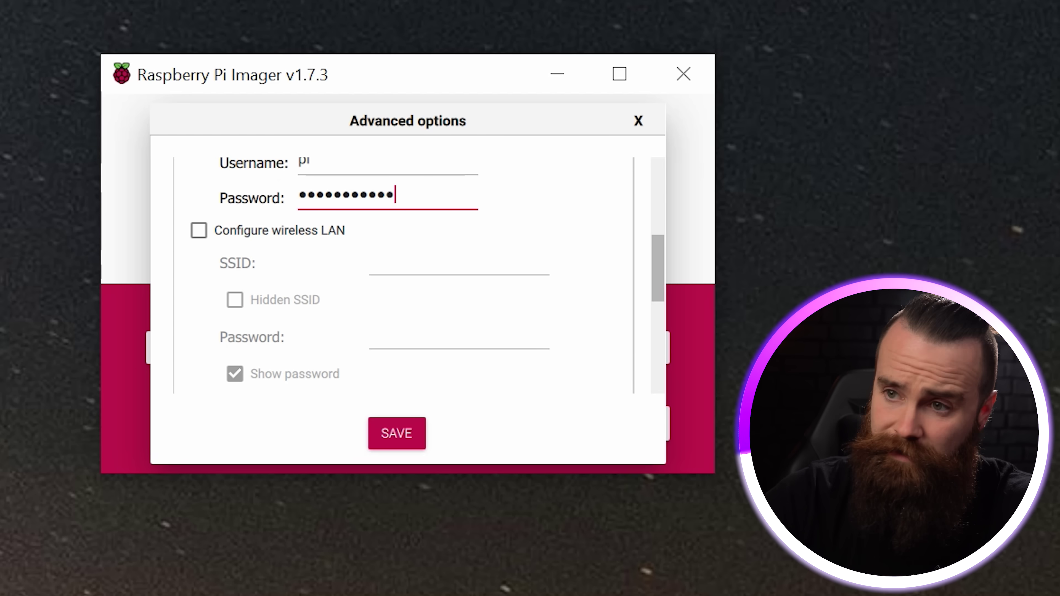
pyautogui.click(199, 230)
pyautogui.scroll(1, 235, 321)
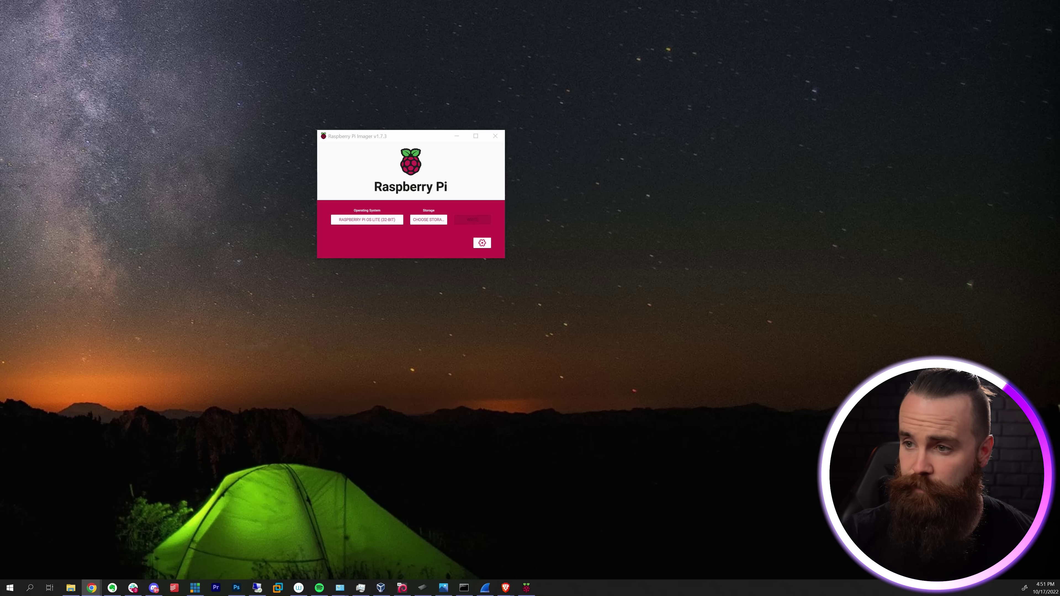
# - Close Raspberry Pi Imager and confirm Dallas, TX as the Debian 11 Linode's region
pyautogui.click(495, 136)
pyautogui.click(464, 588)
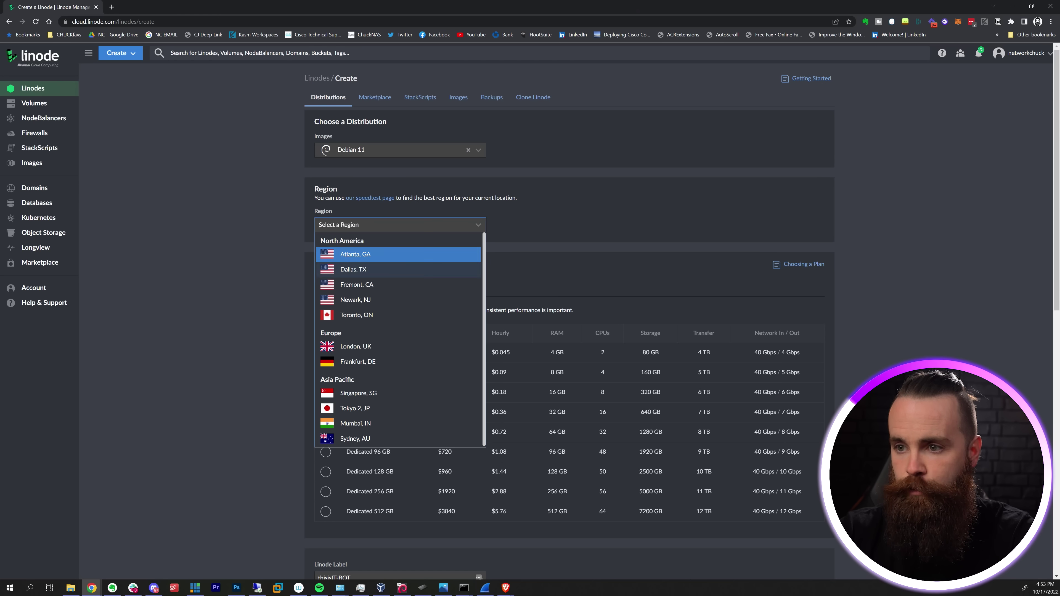
pyautogui.press('Return')
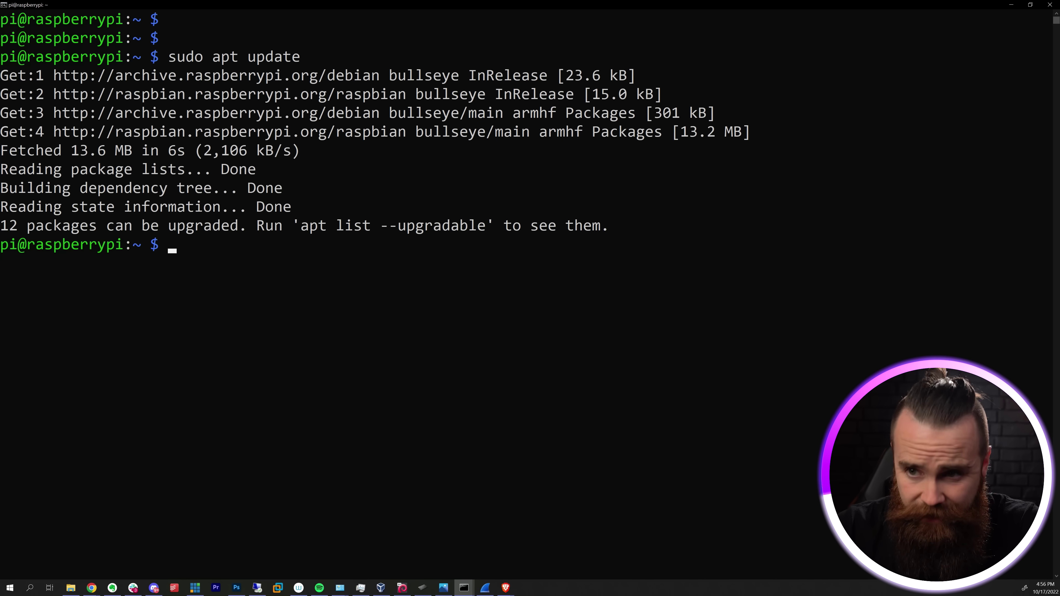
# - Run the pasted AdGuard Home install script and highlight the installed message and port 3000 setup addresses
pyautogui.write('curl -s -S -L https://raw.githubusercontent.com/AdguardTeam/AdGuardHome/master/scripts/install.sh | sh -s -- -v')
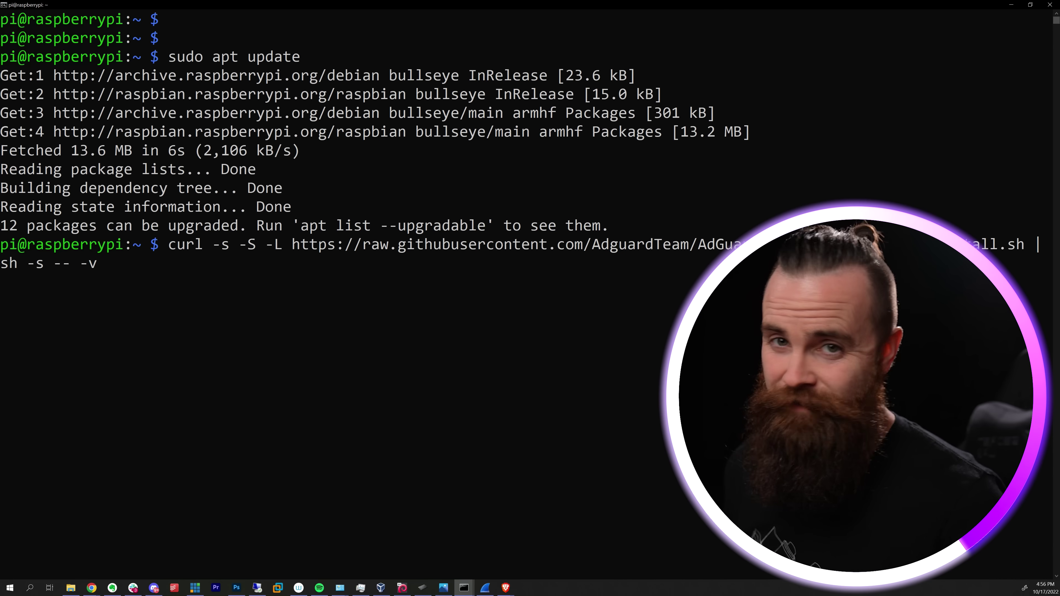
pyautogui.press('Return')
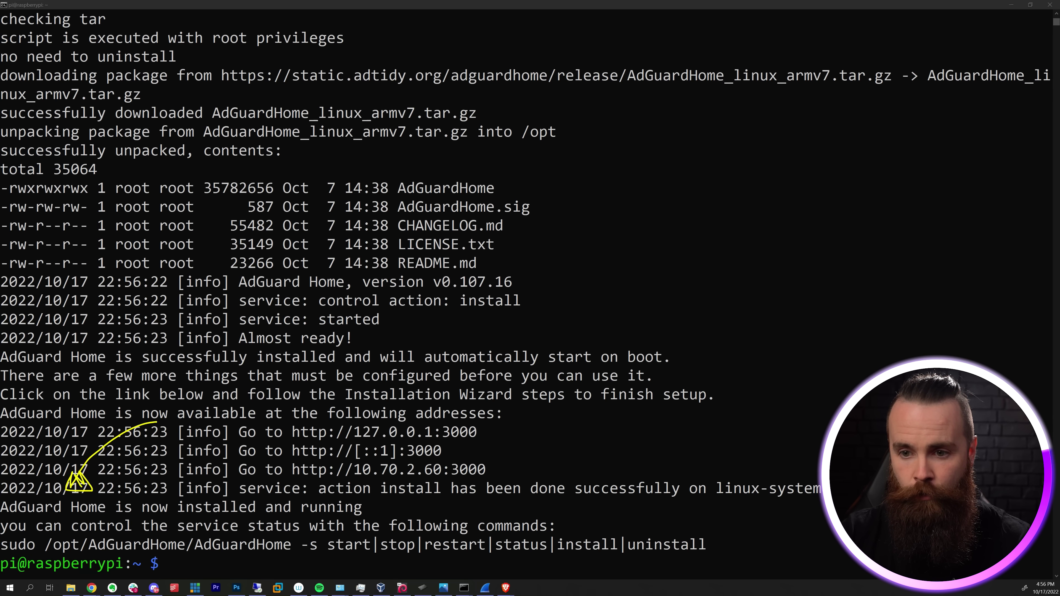
pyautogui.moveTo(50, 493); pyautogui.dragTo(115, 526)
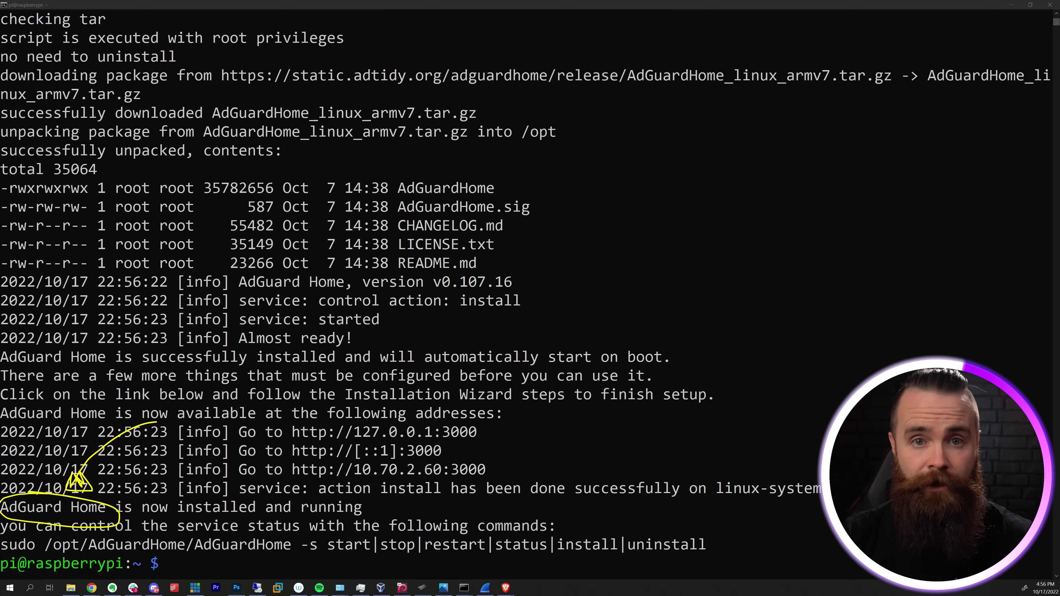
pyautogui.press('e')
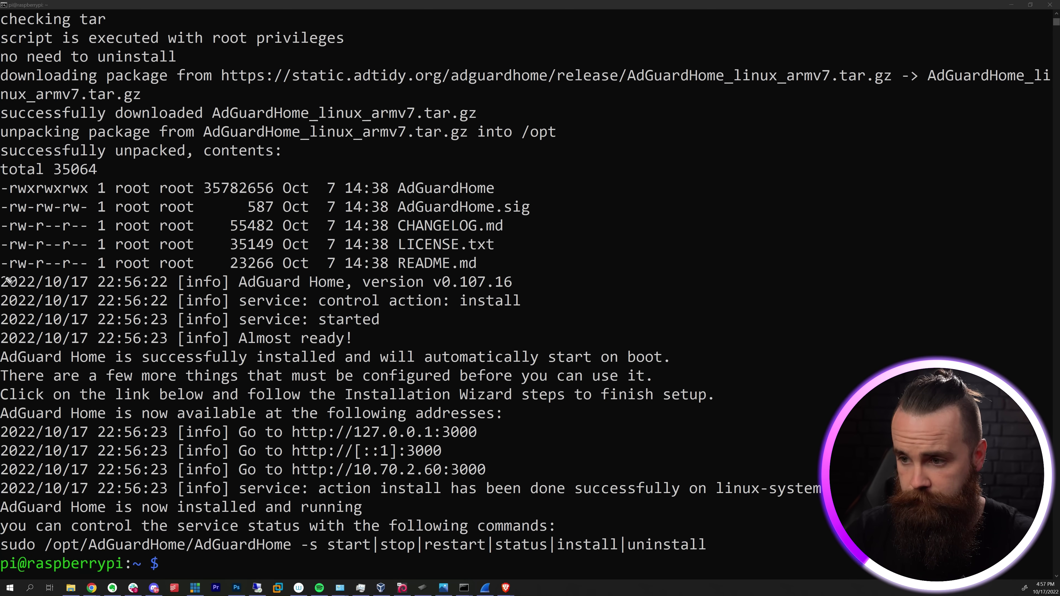
pyautogui.moveTo(541, 415); pyautogui.dragTo(510, 449)
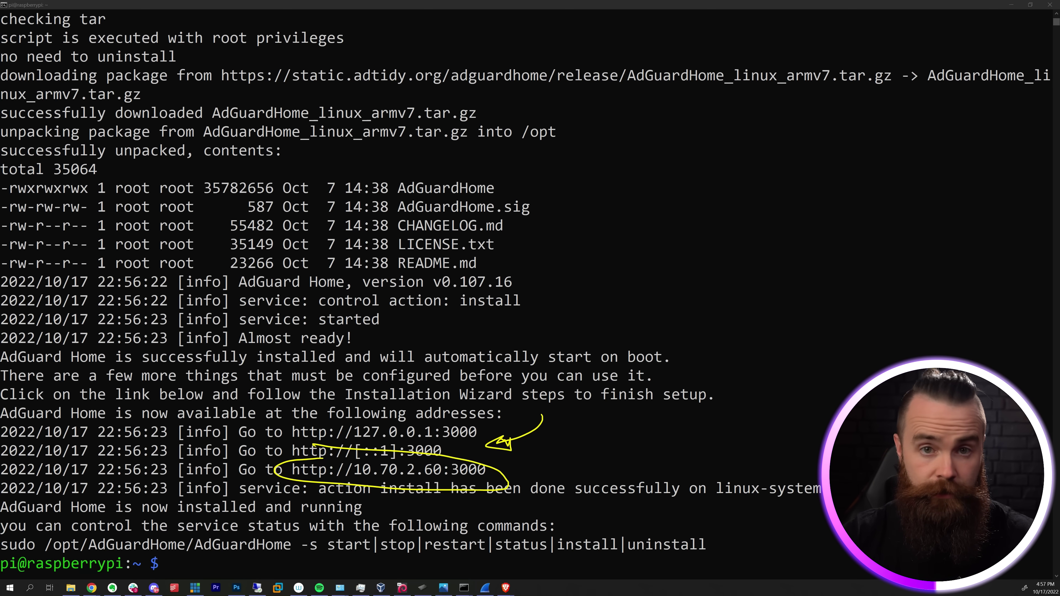
pyautogui.press('Escape')
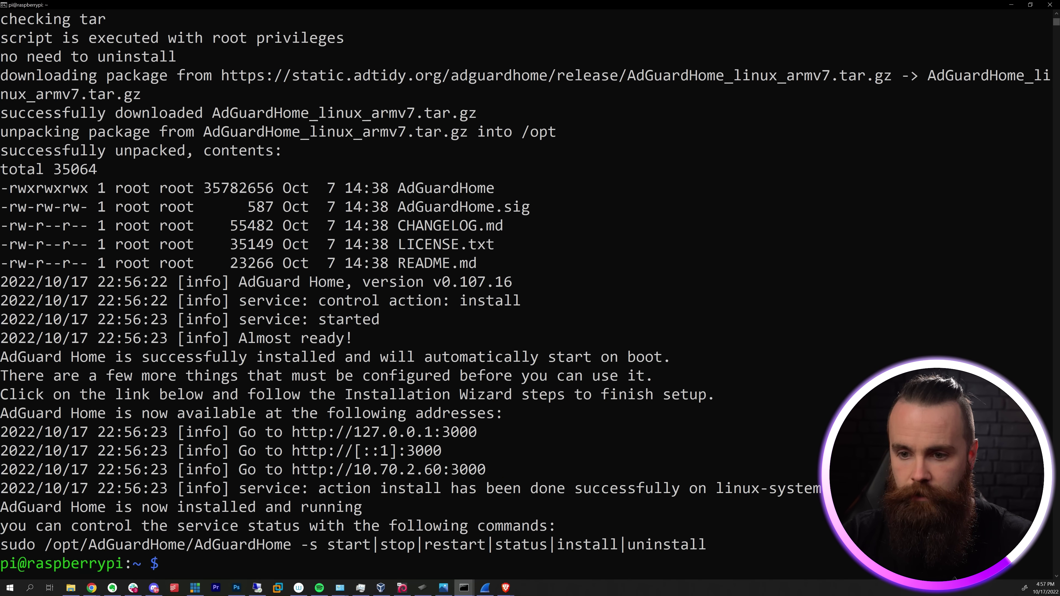
pyautogui.click(92, 588)
# - Open the setup page at 10.70.2.60:3000, enter the admin username, and select the server IP 10.70.2.60
pyautogui.click(55, 543)
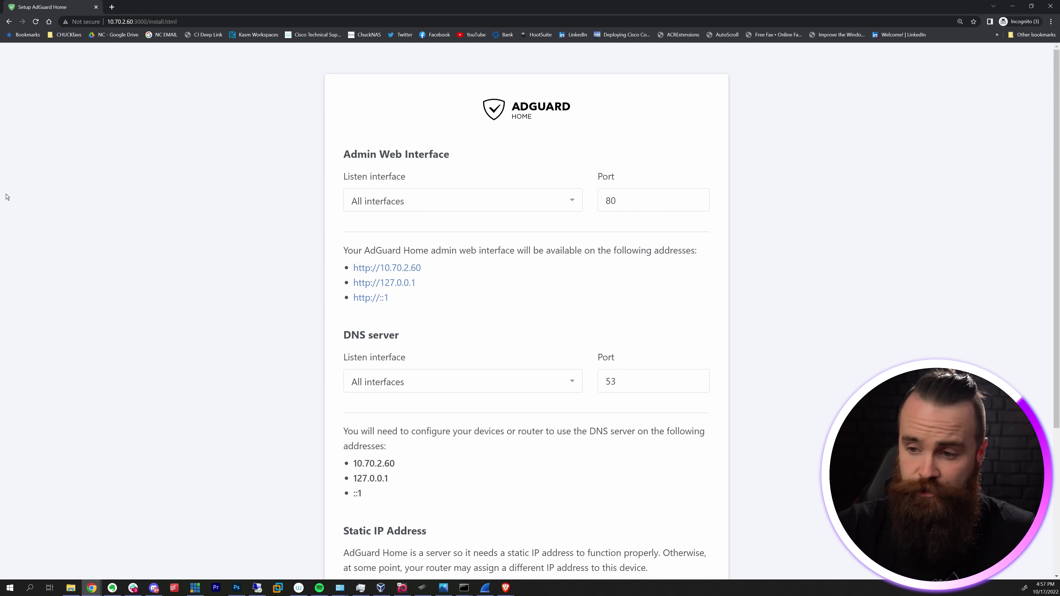
pyautogui.scroll(-5, 6, 196)
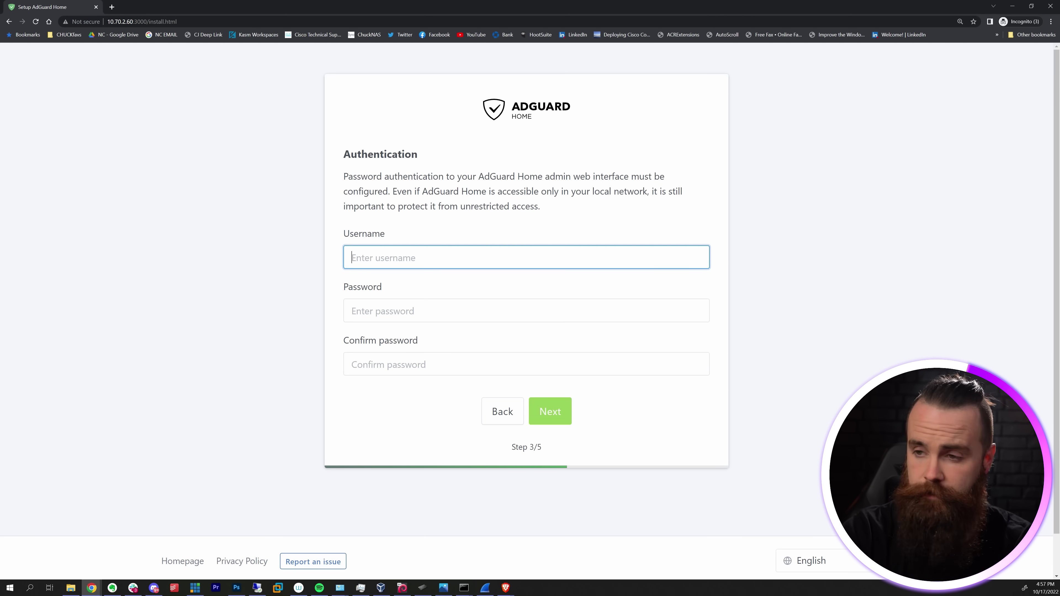
pyautogui.write('admin')
pyautogui.press('Tab')
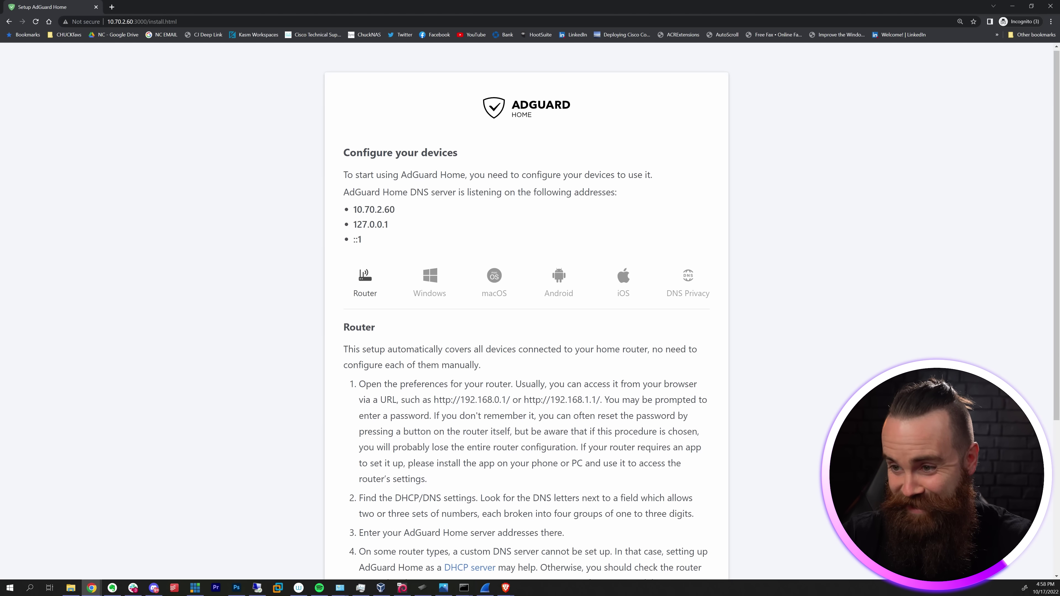
pyautogui.scroll(1, 526, 309)
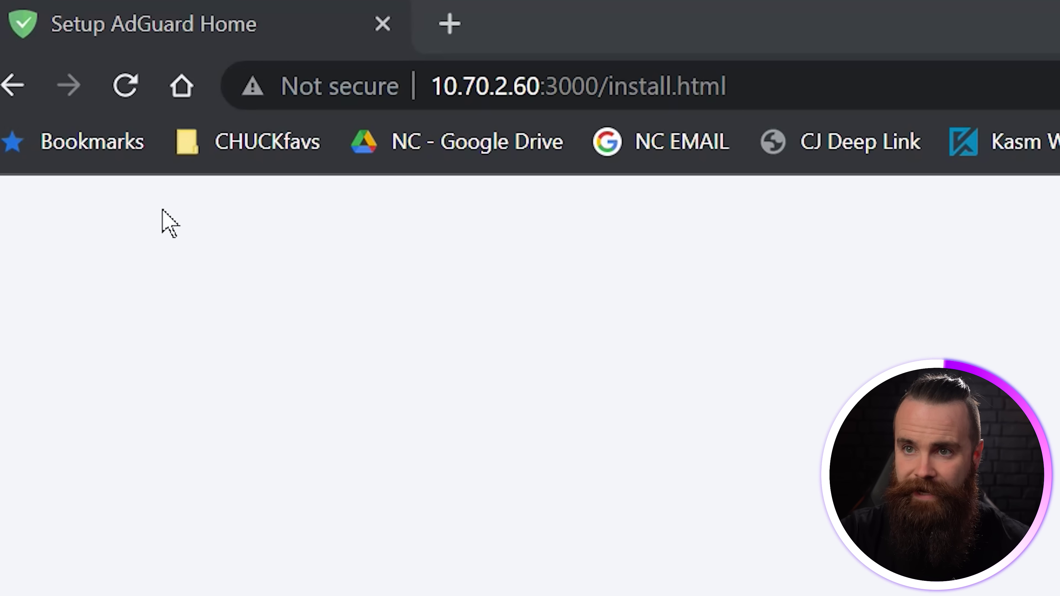
pyautogui.moveTo(432, 86); pyautogui.dragTo(540, 86)
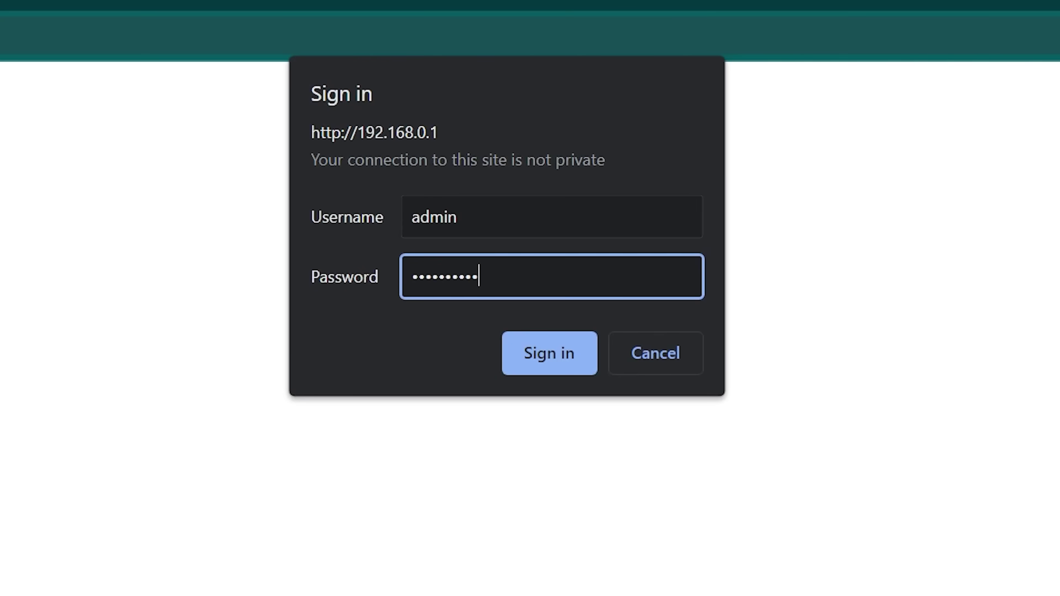
pyautogui.press('Return')
# - Sign in to the router at 192.168.0.1, open LAN Setup, then return to the AdGuard Home dashboard
pyautogui.click(253, 75)
pyautogui.click(37, 182)
pyautogui.click(41, 254)
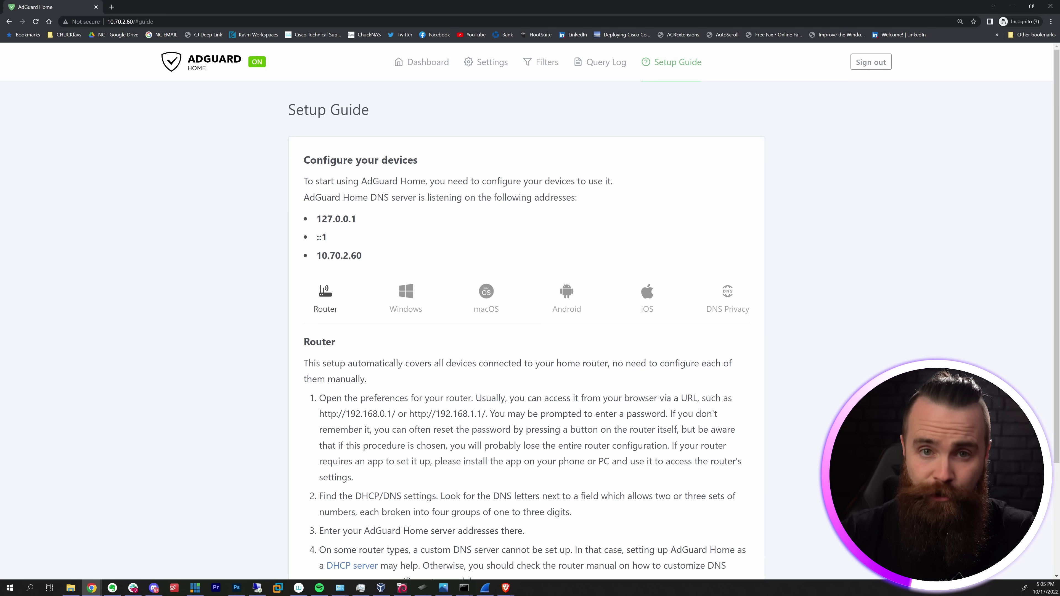
pyautogui.click(421, 62)
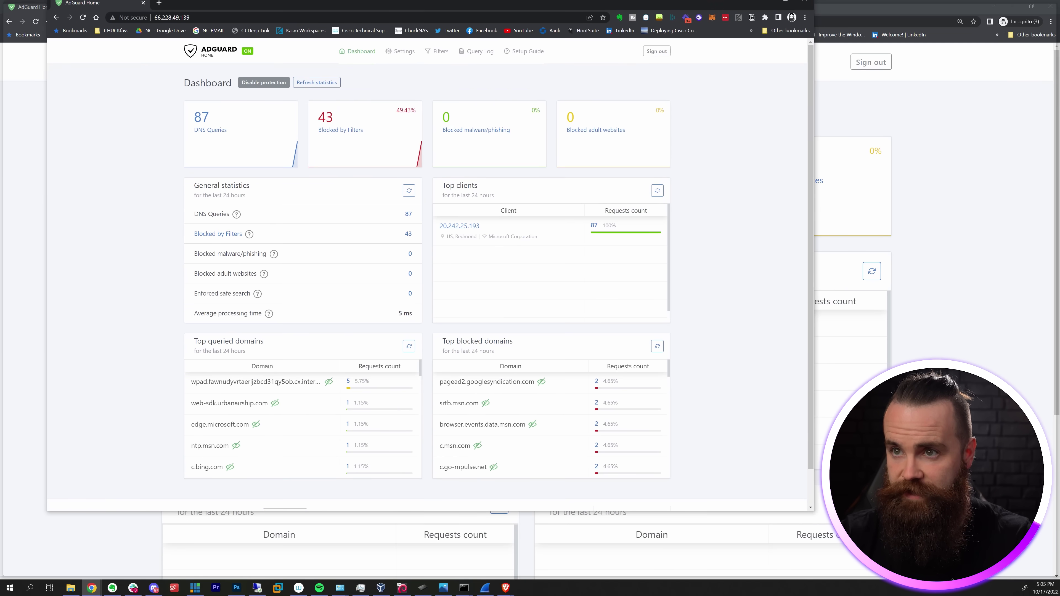
# - Maximize and zoom the 66.228.49.139 dashboard and refresh its statistics
pyautogui.press('super+Up')
pyautogui.hotkey('ctrl', '+')
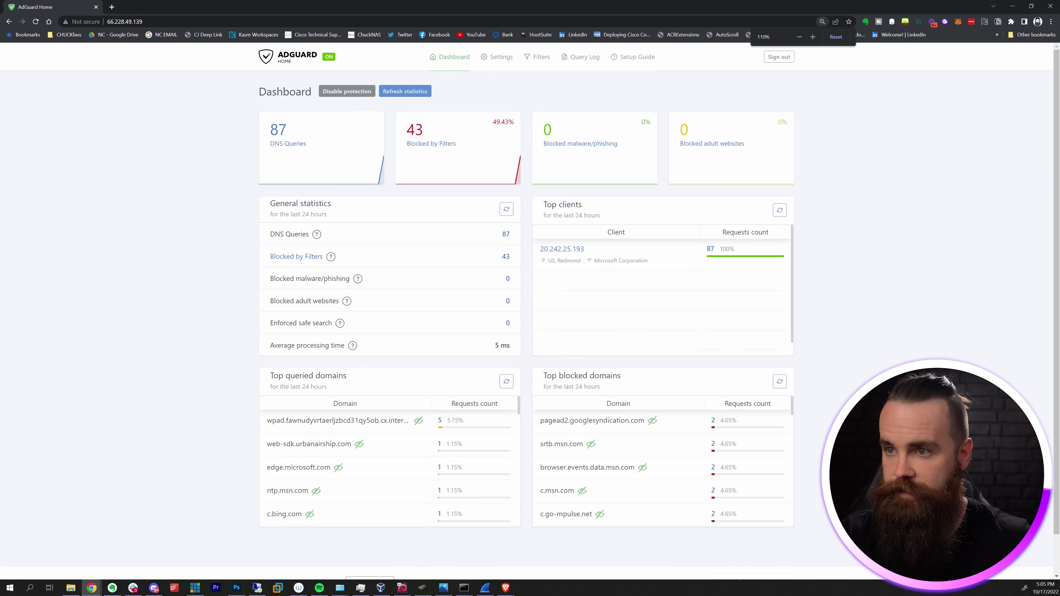
pyautogui.click(405, 91)
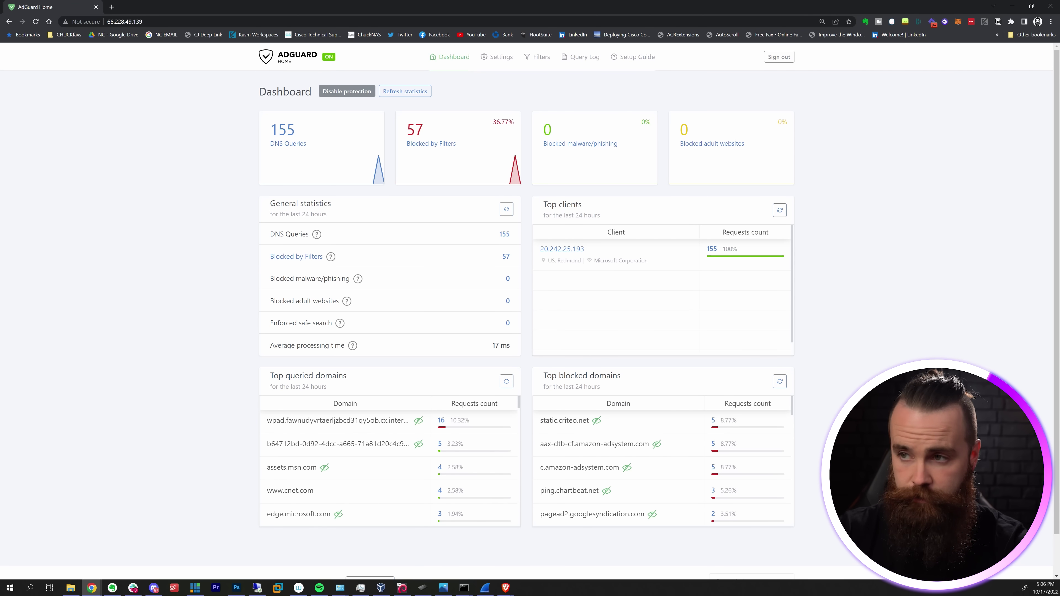
pyautogui.hotkey('ctrl', '+')
pyautogui.hotkey('ctrl', '+')
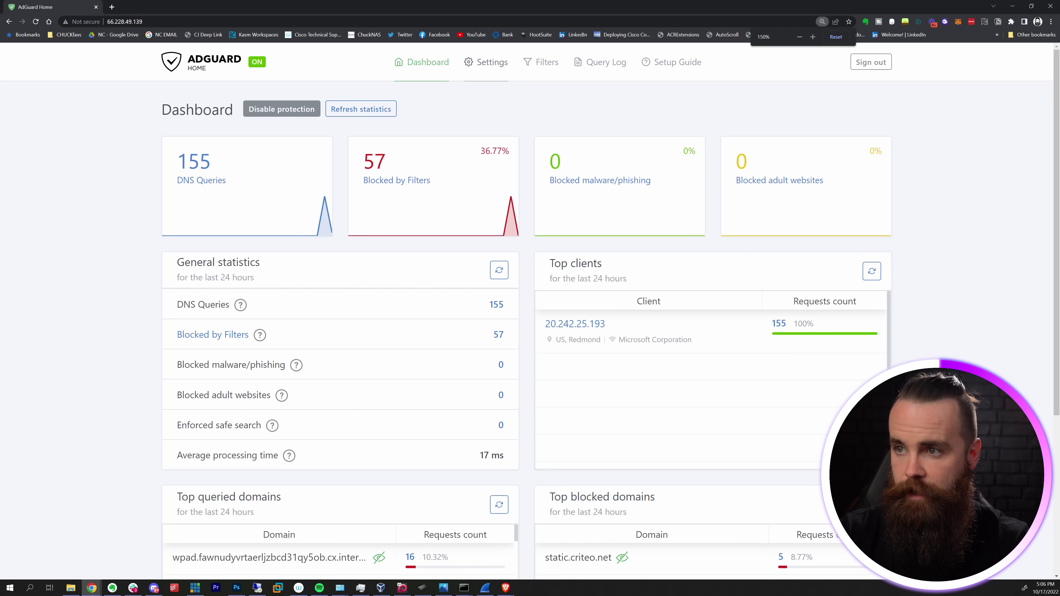
# - Enable parental control and Safe Search in General settings, then go to DNS settings
pyautogui.moveTo(486, 61)
pyautogui.click(512, 104)
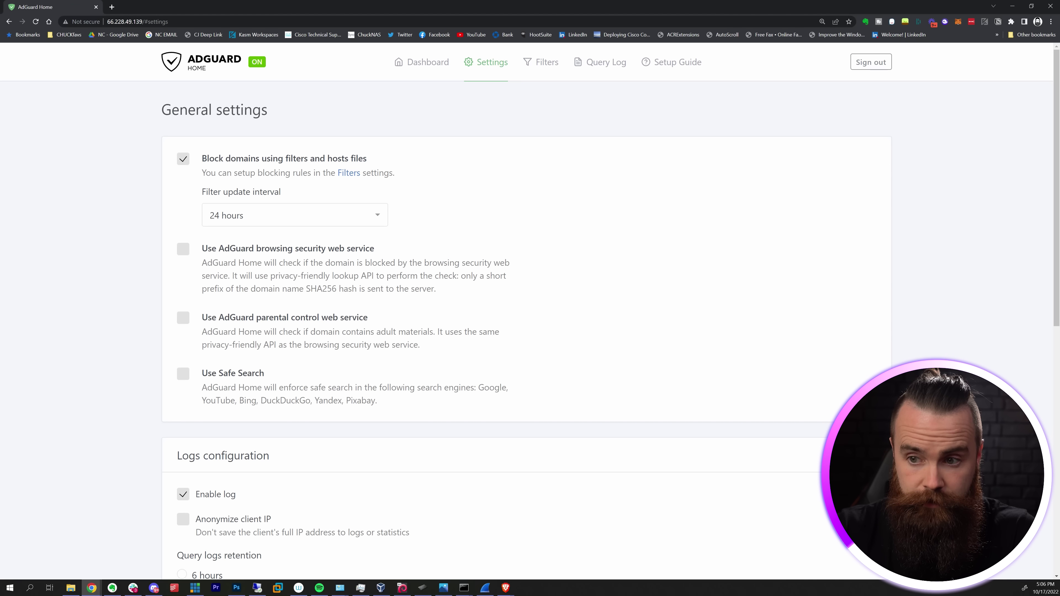
pyautogui.click(182, 318)
pyautogui.click(183, 373)
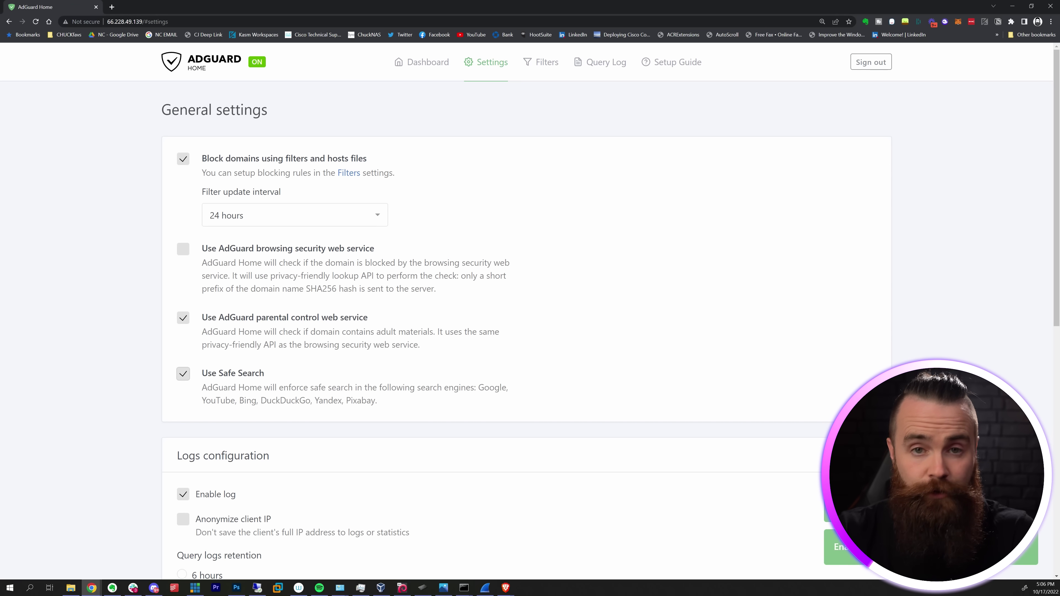
pyautogui.scroll(-10, 526, 309)
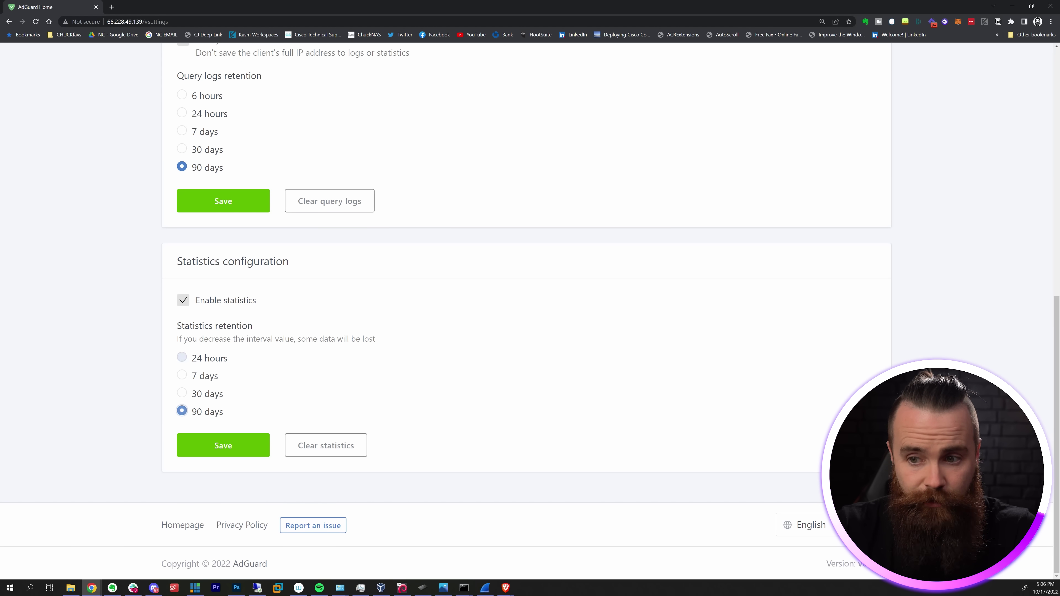
pyautogui.scroll(10, 526, 309)
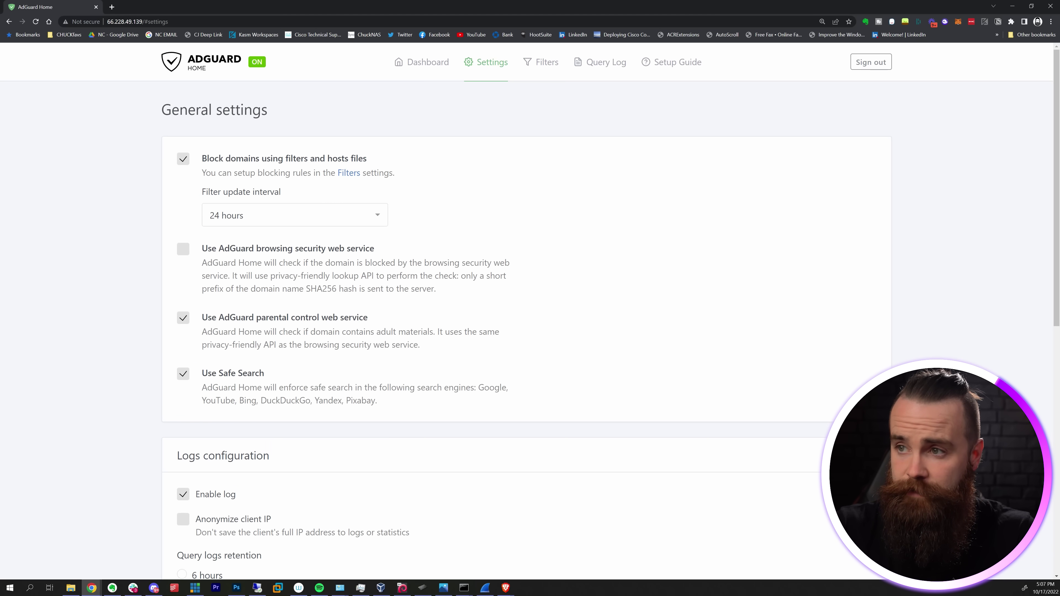
pyautogui.moveTo(486, 63)
pyautogui.click(514, 124)
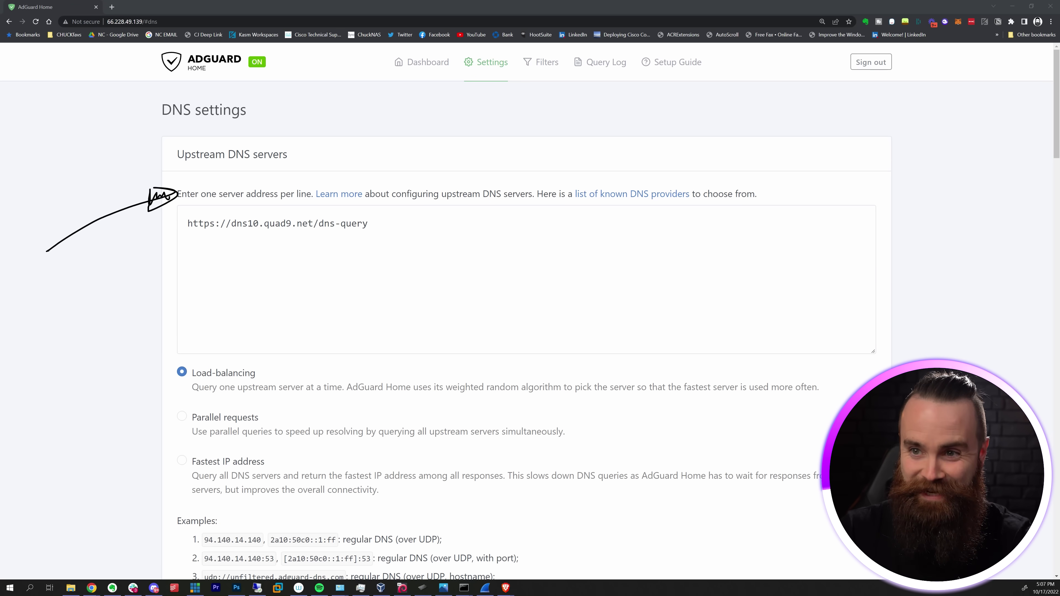
pyautogui.moveTo(208, 141); pyautogui.dragTo(184, 140)
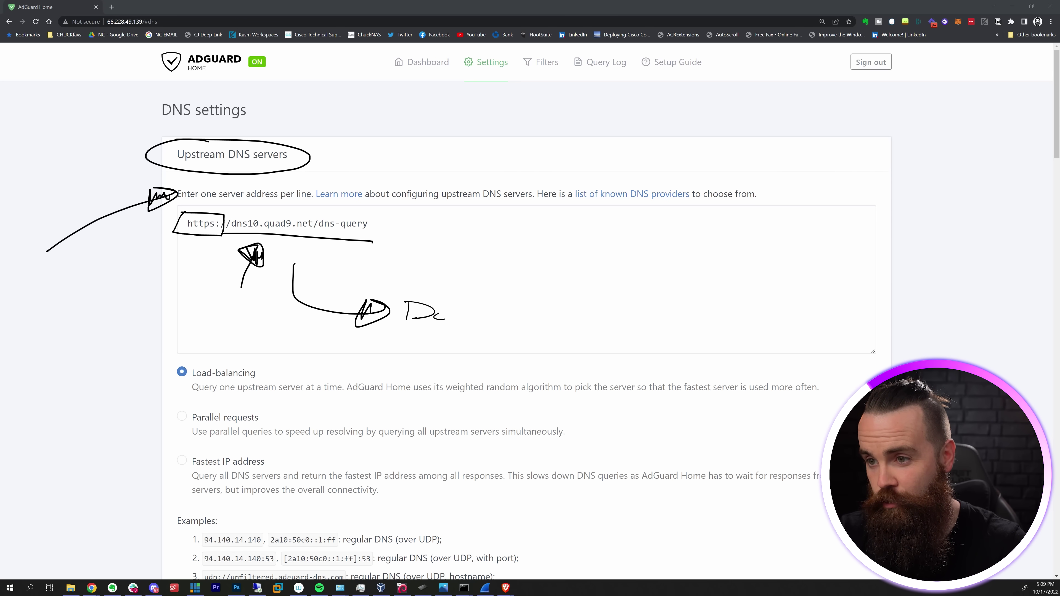
pyautogui.moveTo(468, 303); pyautogui.dragTo(469, 323)
pyautogui.moveTo(456, 311); pyautogui.dragTo(469, 310)
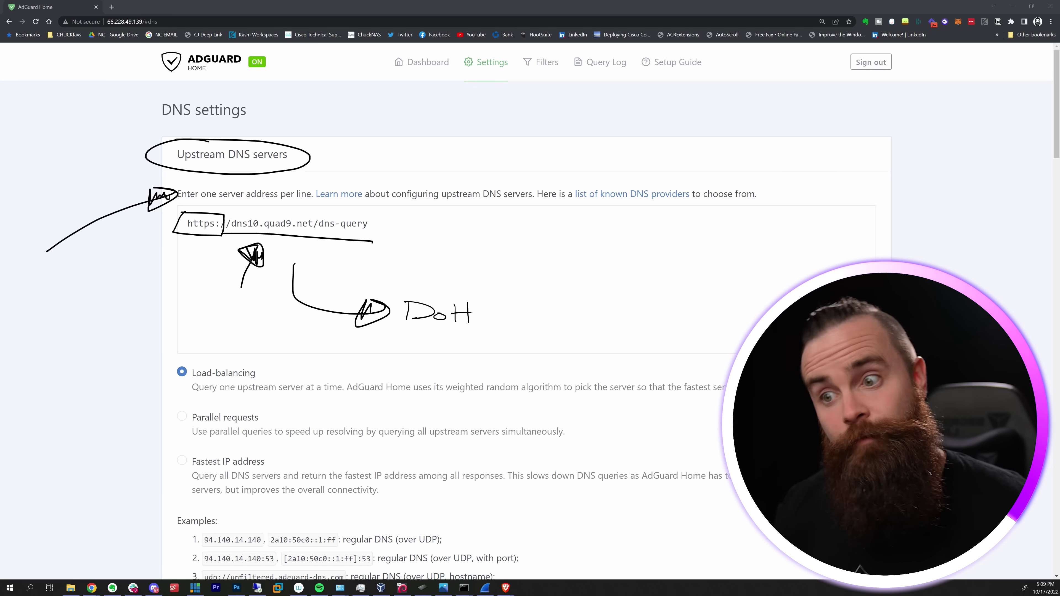
pyautogui.press('Escape')
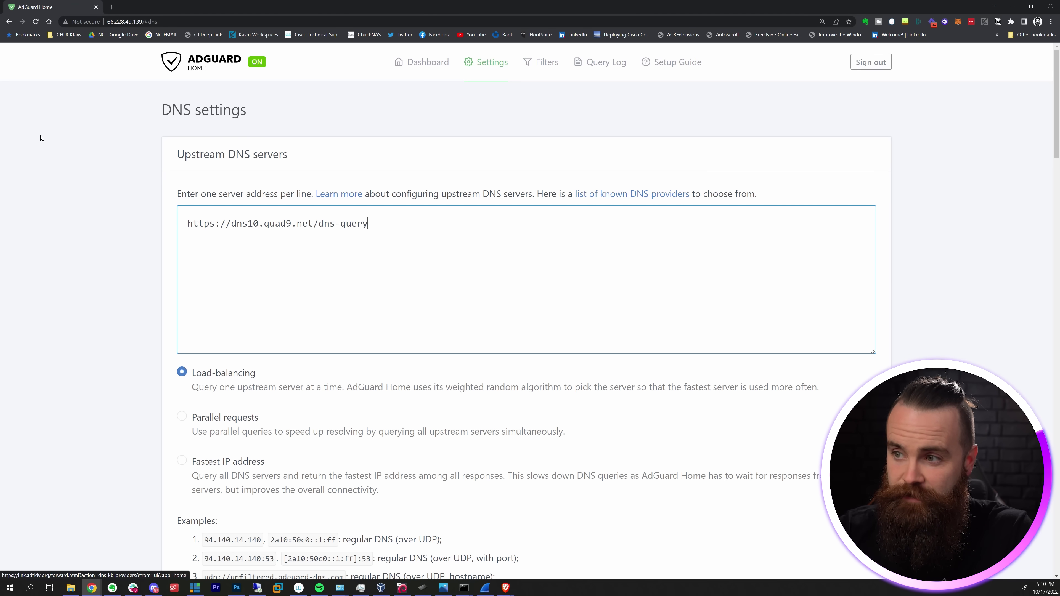
pyautogui.click(632, 194)
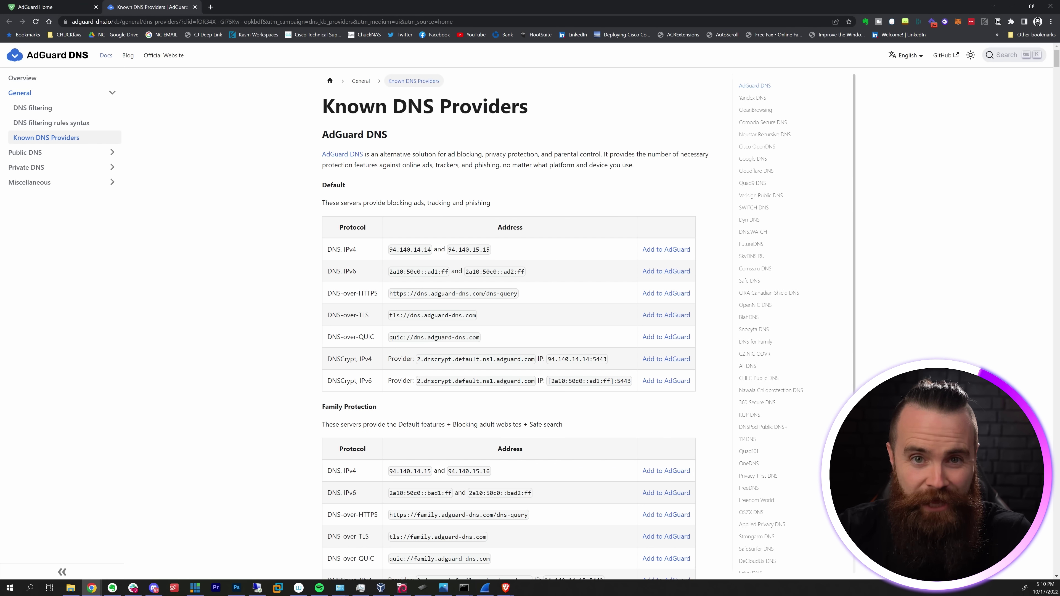
pyautogui.scroll(-2, 509, 314)
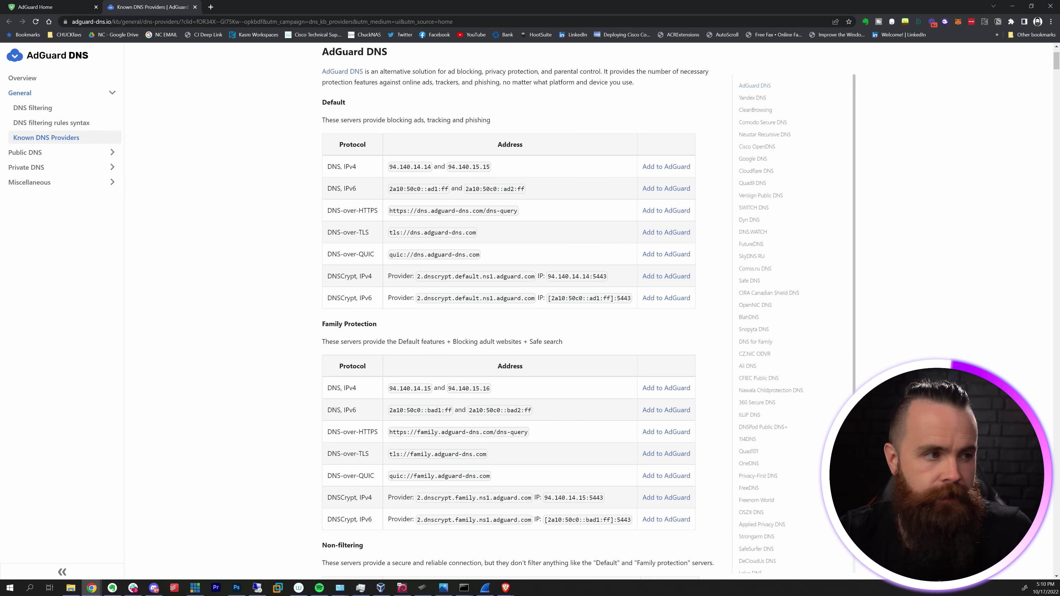
pyautogui.hotkey('ctrl', 'f')
pyautogui.write('quad9')
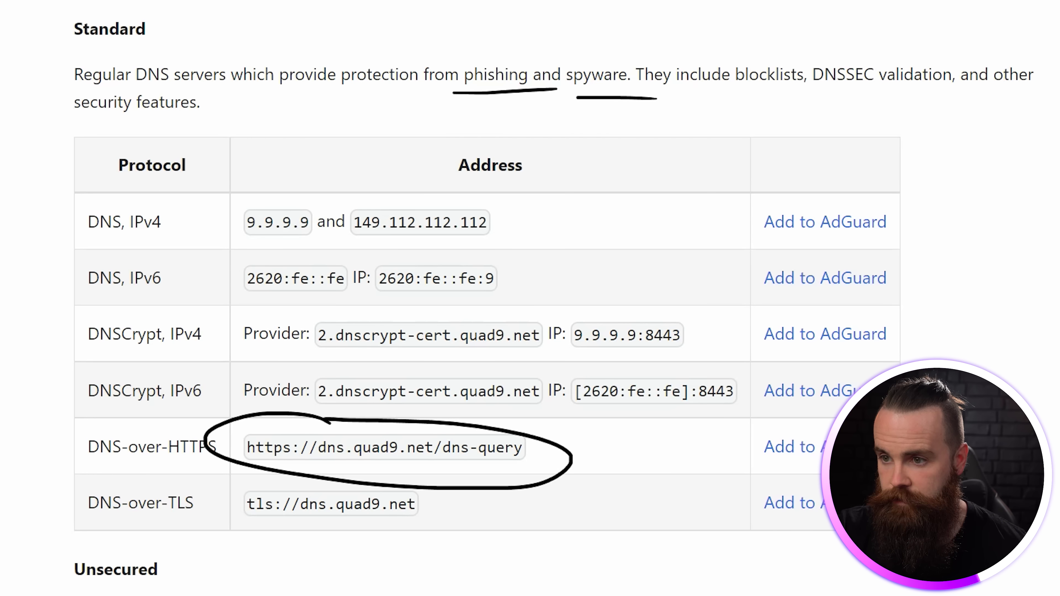
pyautogui.moveTo(246, 448); pyautogui.dragTo(522, 447)
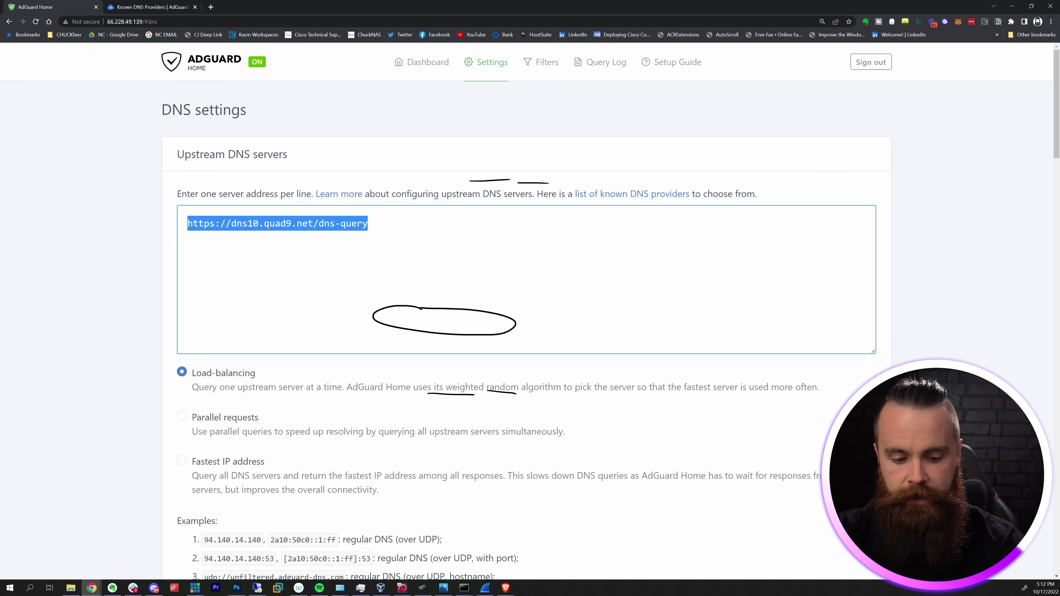
pyautogui.write('https://dns.quad9.net/dns-query')
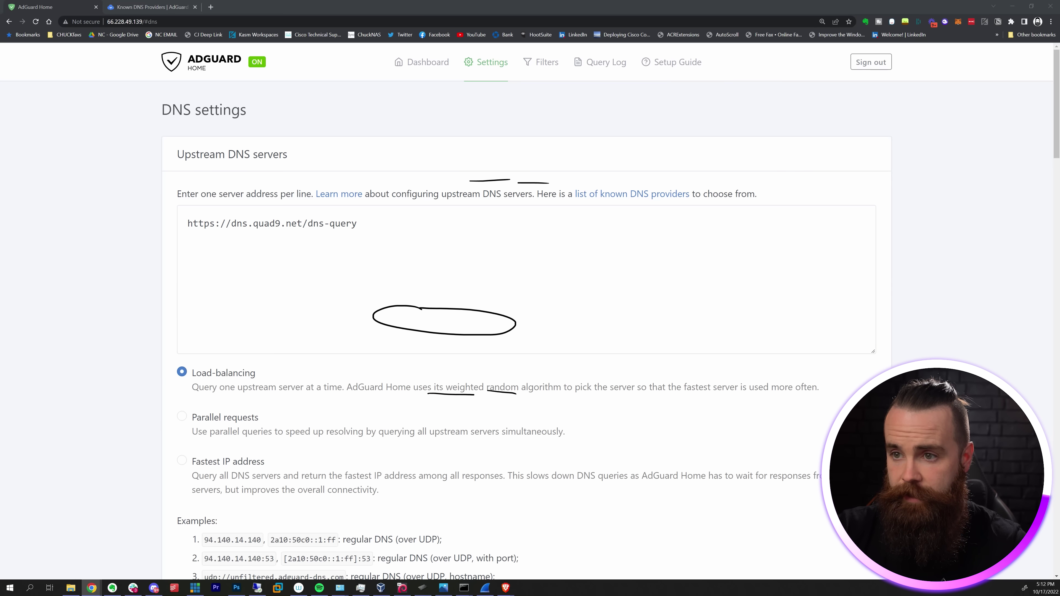
pyautogui.click(358, 223)
pyautogui.press('Return')
pyautogui.write('https://dns.google/dns-query https://dns.cloudflare.com/dns-query')
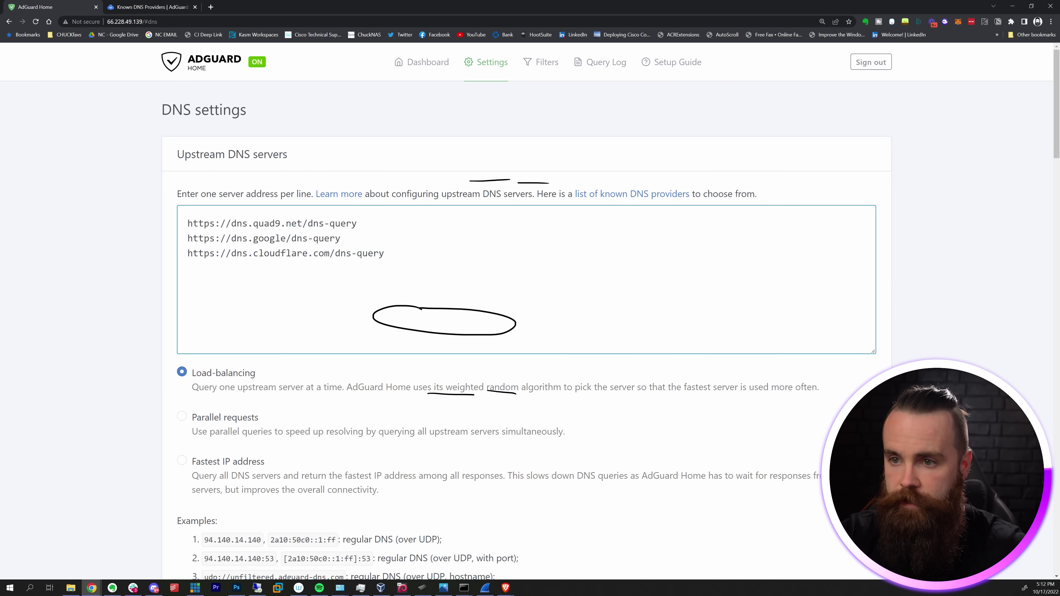
pyautogui.hotkey('ctrl', 'a')
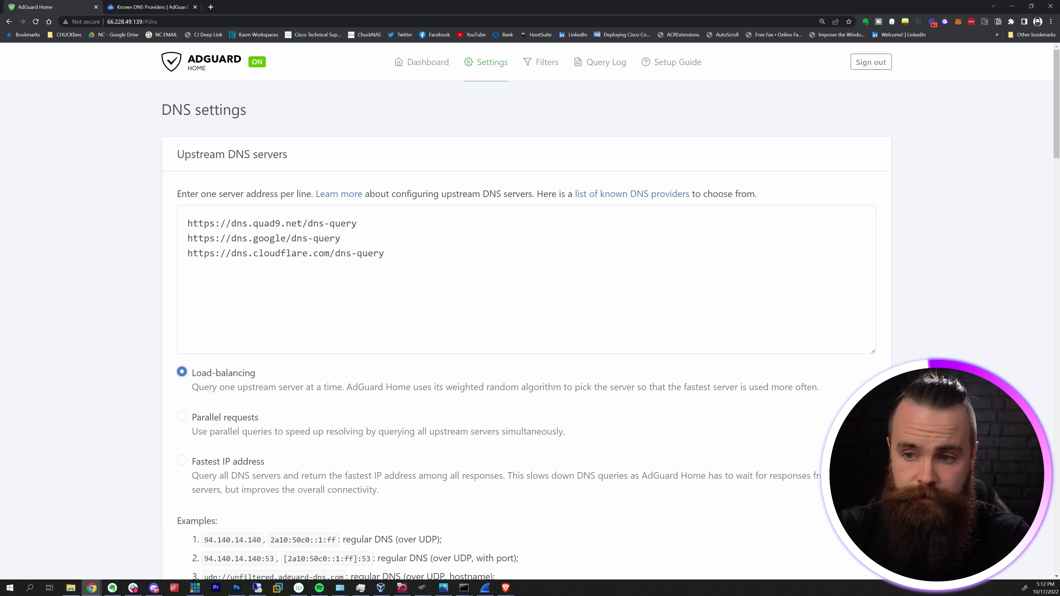
# - Scroll past the Private reverse DNS servers box to the DNS server configuration section
pyautogui.scroll(-12, 526, 309)
pyautogui.scroll(-2, 525, 309)
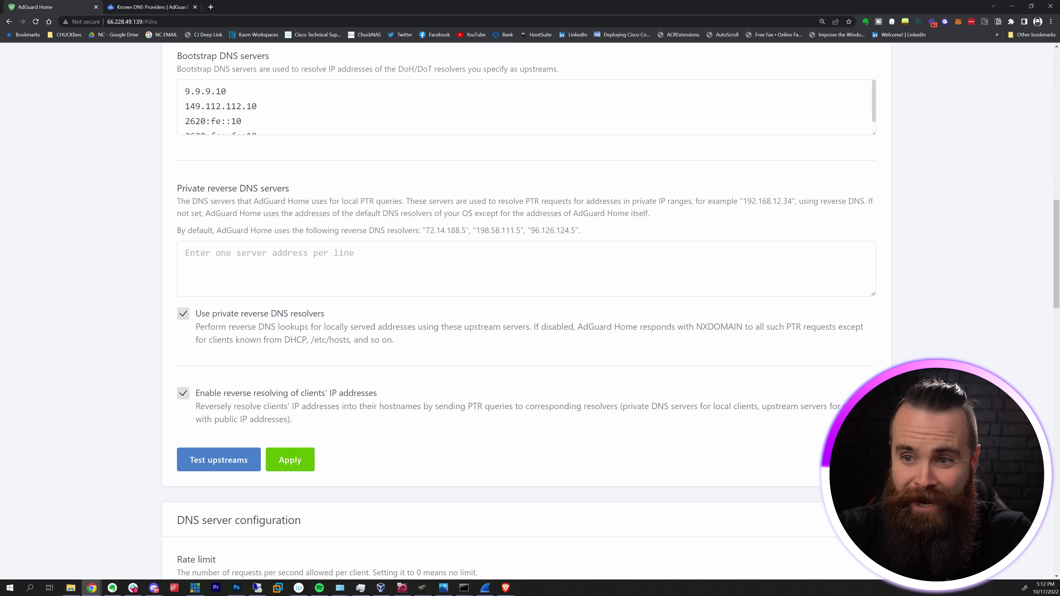
pyautogui.click(418, 267)
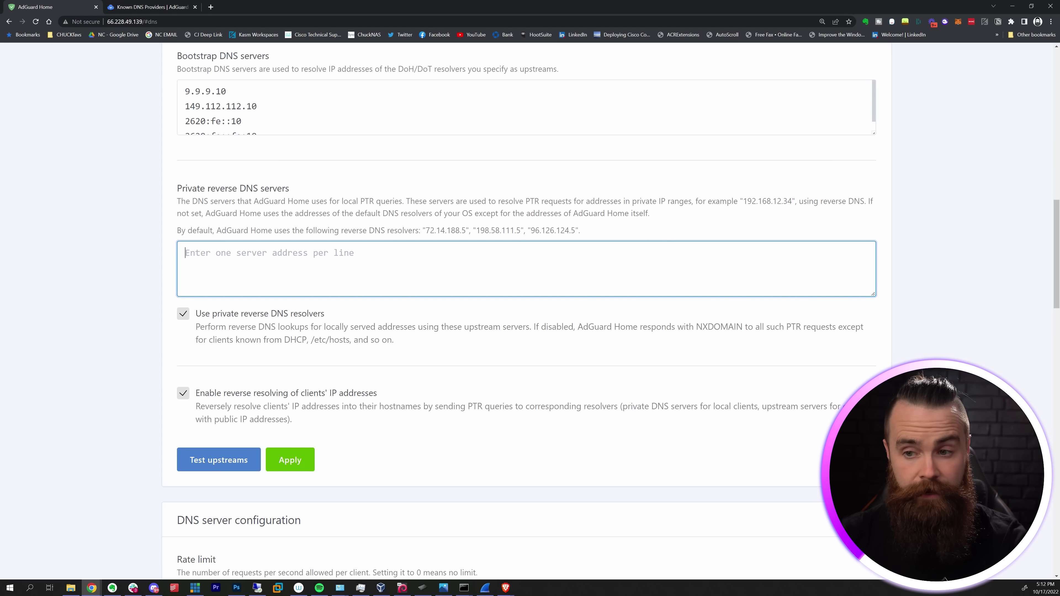
pyautogui.scroll(-5, 526, 309)
pyautogui.tripleClick(239, 230)
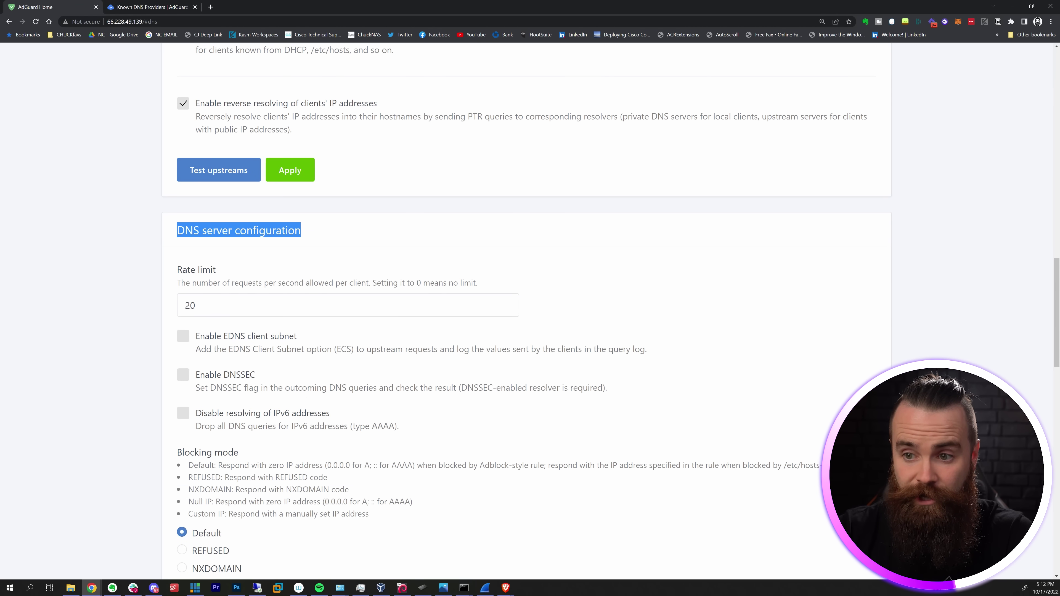
# - Enable DNSSEC, then go to the Client settings page under Settings
pyautogui.click(183, 374)
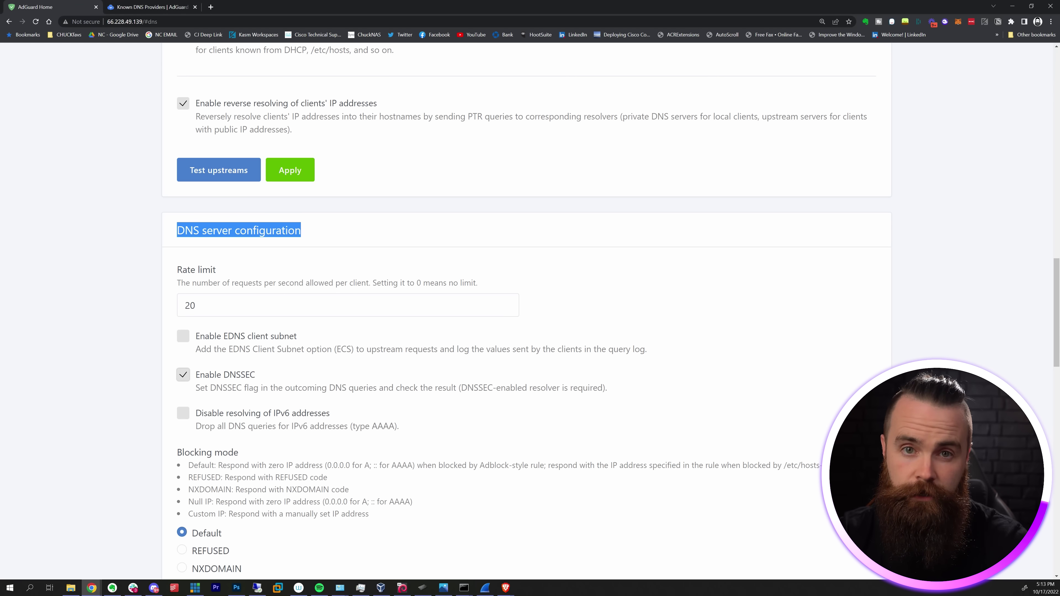
pyautogui.scroll(-5, 526, 309)
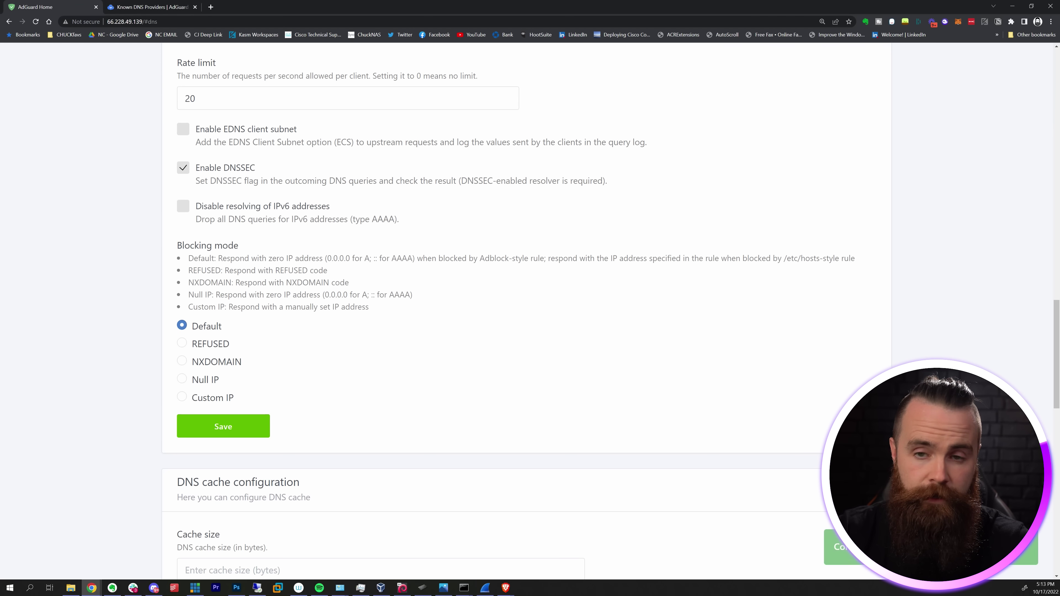
pyautogui.scroll(-13, 347, 291)
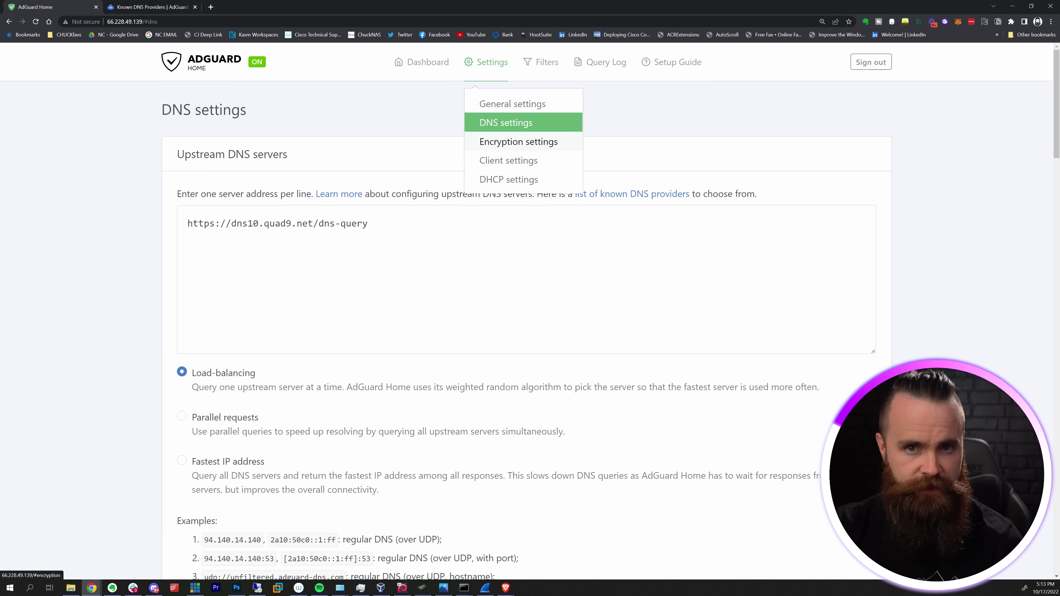
pyautogui.click(508, 160)
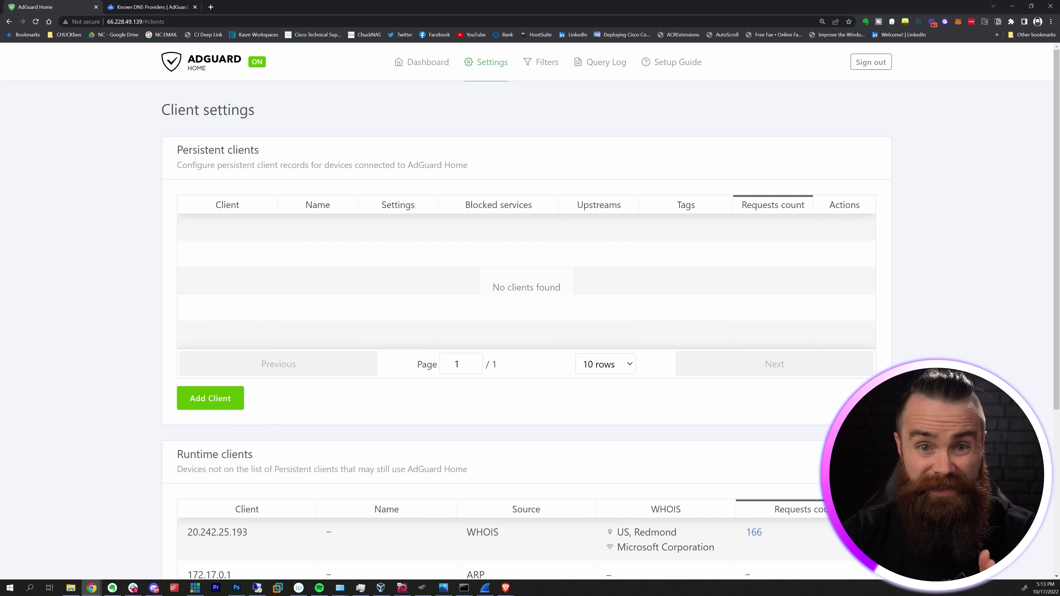
pyautogui.scroll(-4, 526, 293)
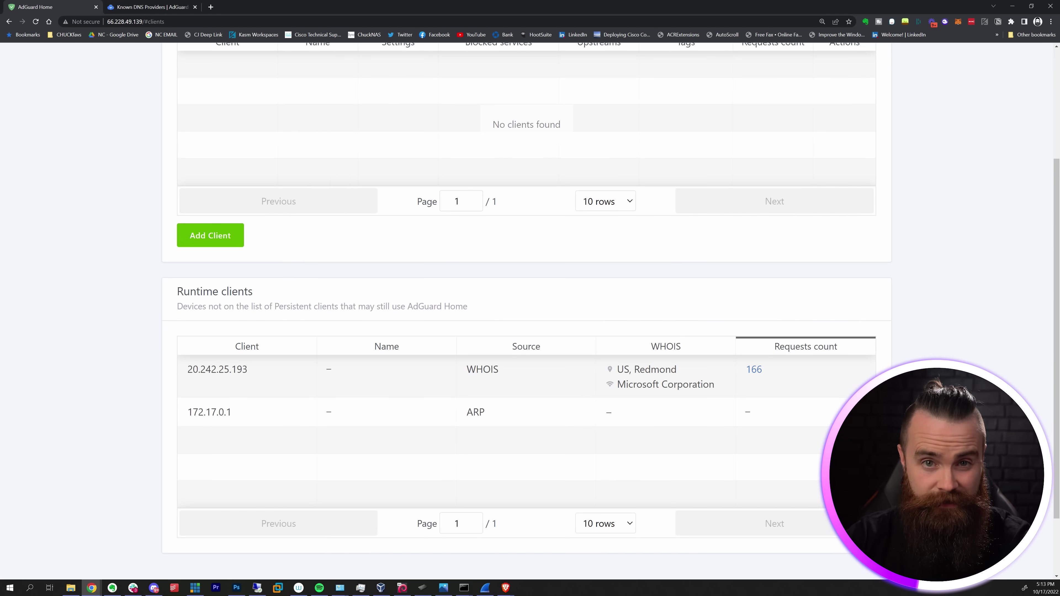
pyautogui.scroll(4, 526, 292)
pyautogui.moveTo(177, 150); pyautogui.dragTo(259, 151)
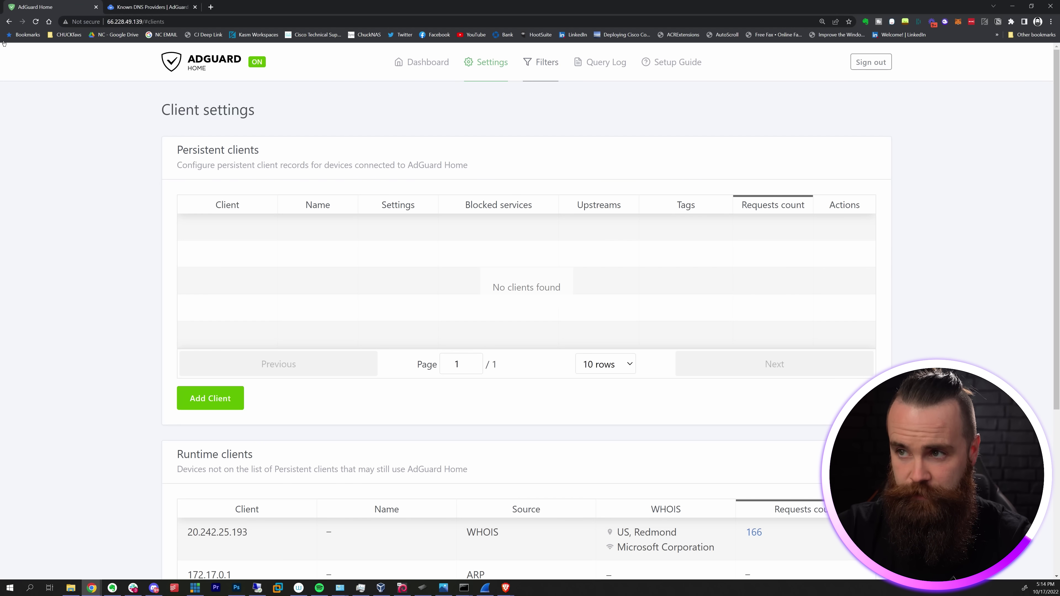
pyautogui.moveTo(540, 62)
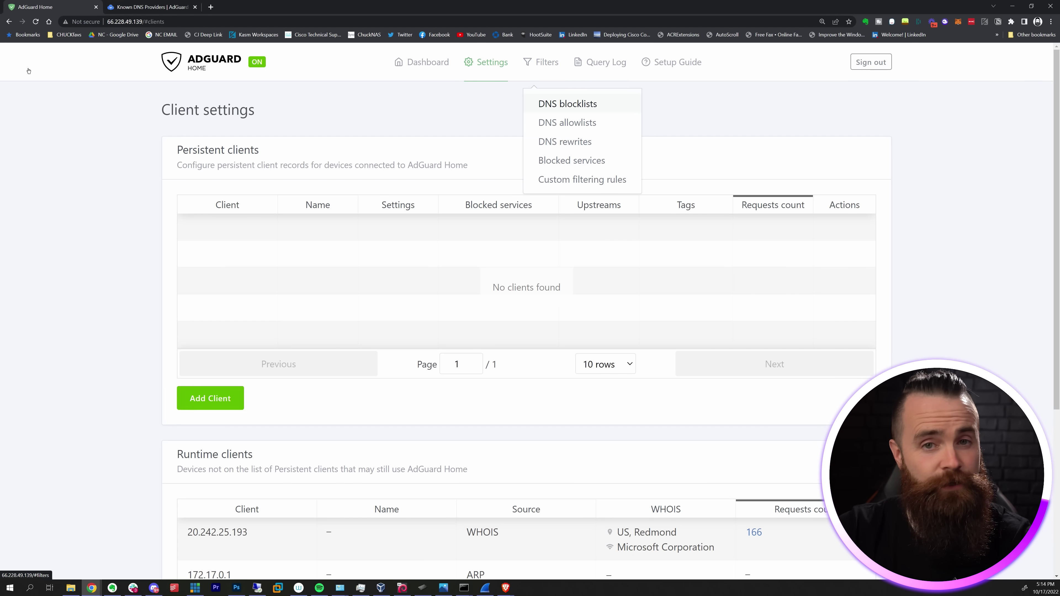
# - Add Dan Pollock's, Game Console Adblock and Perflyst/Dandelion Sprout Smart-TV blocklists from the catalogue
pyautogui.click(567, 104)
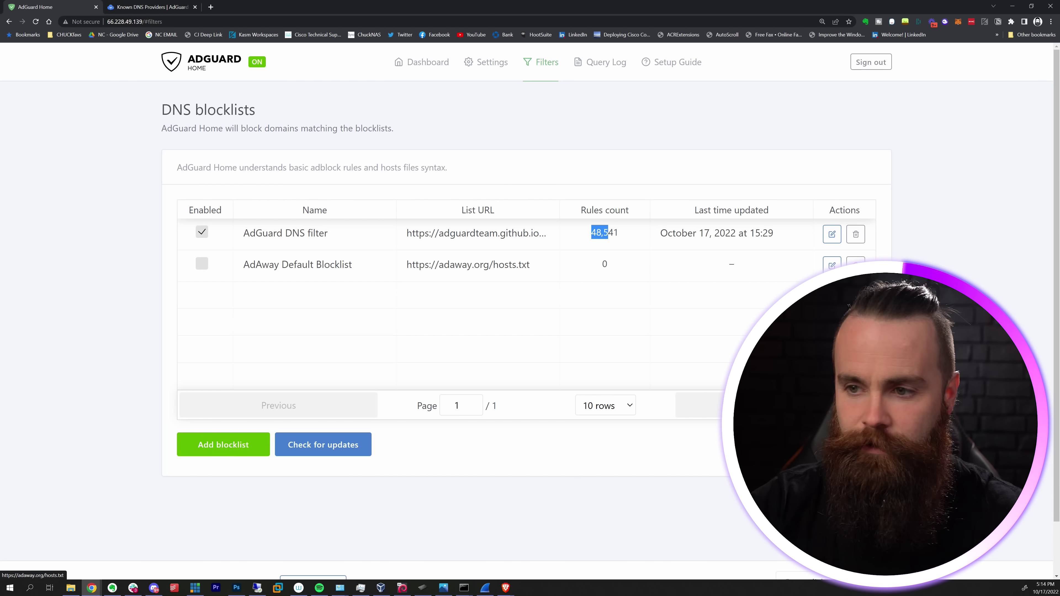
pyautogui.click(224, 444)
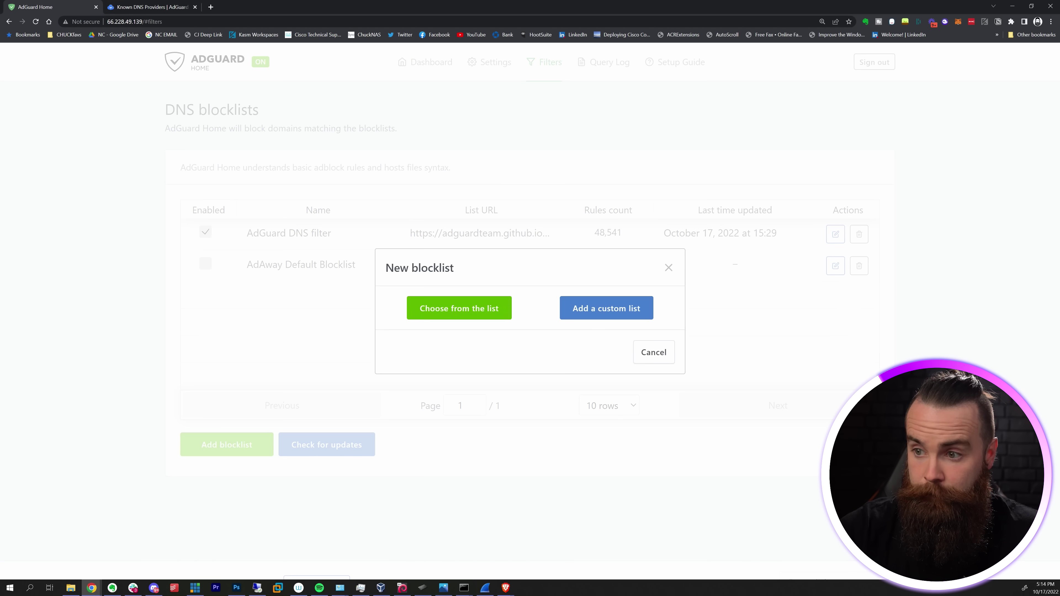
pyautogui.click(462, 307)
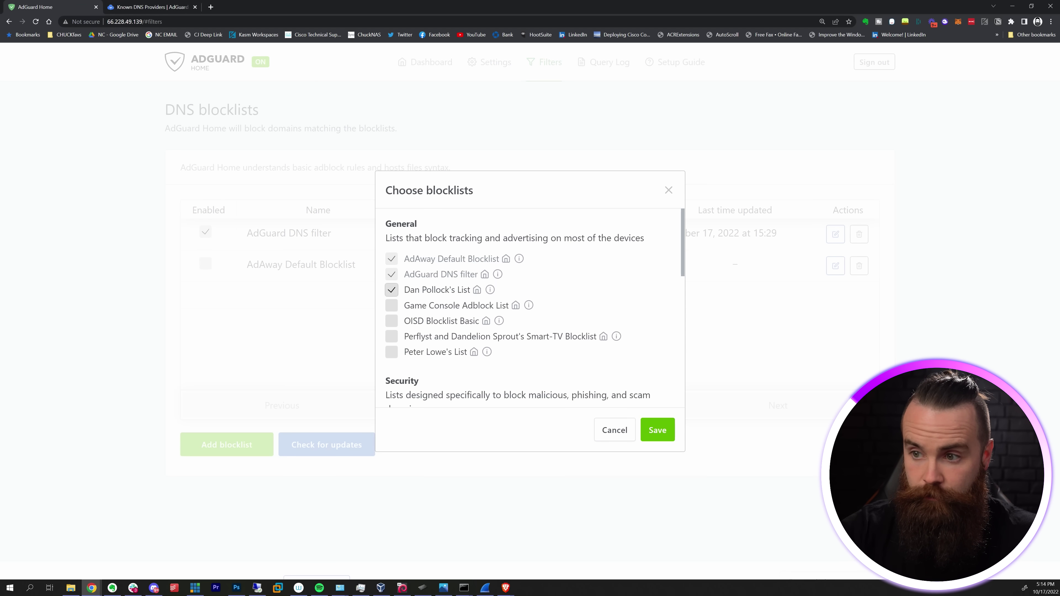
pyautogui.click(392, 305)
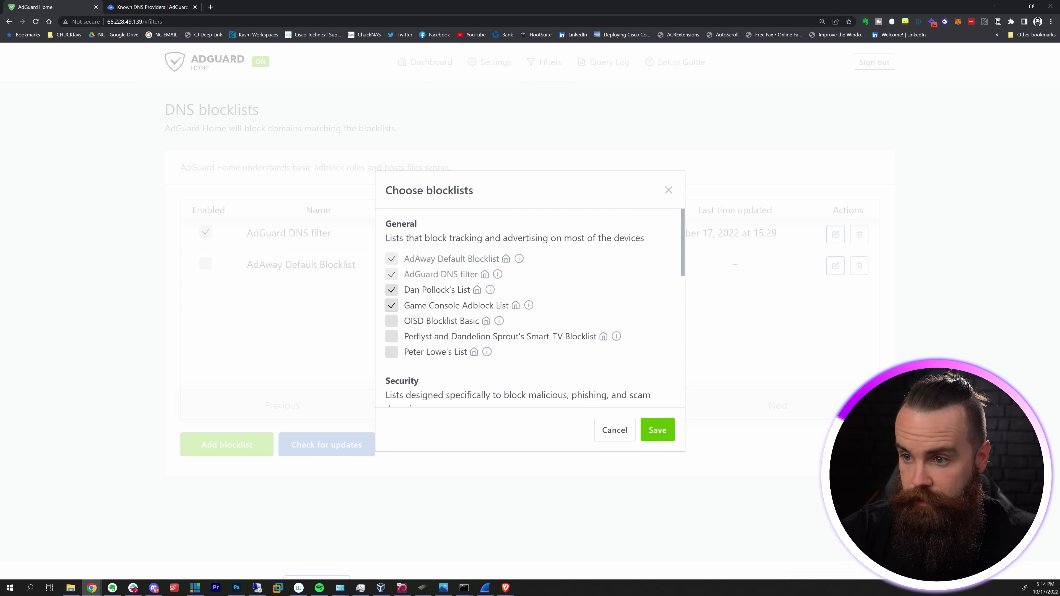
pyautogui.click(391, 337)
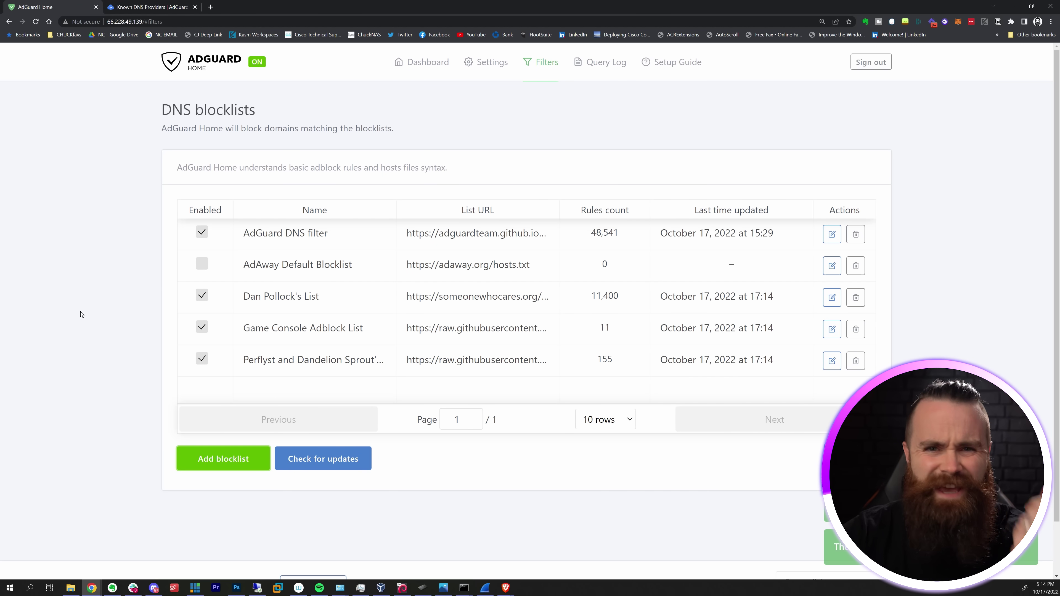
pyautogui.moveTo(541, 62)
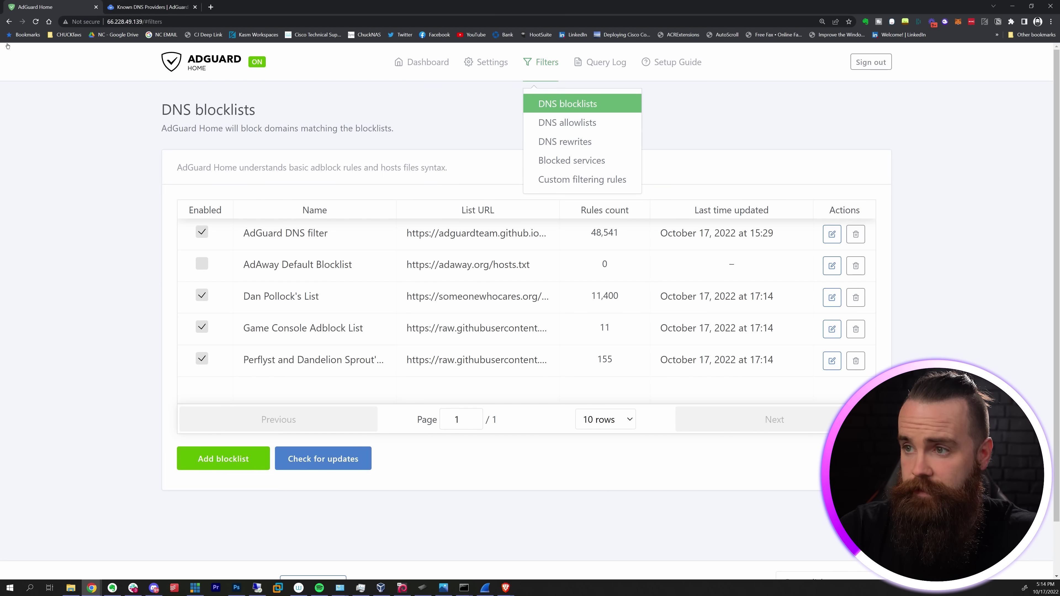
pyautogui.click(547, 122)
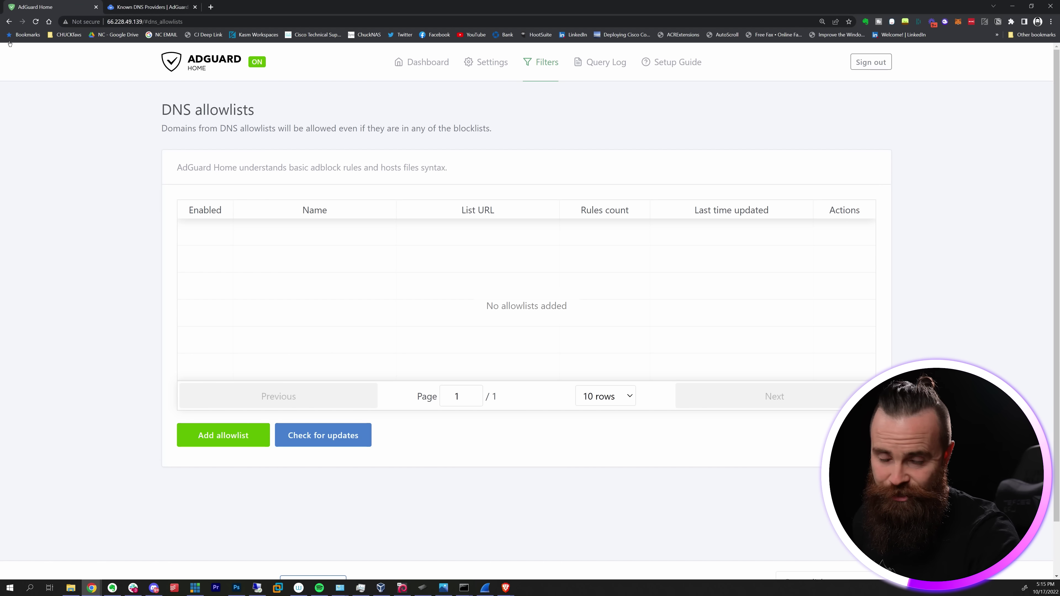
# - Move from the empty DNS allowlists page to the DNS rewrites page
pyautogui.press('Tab')
pyautogui.press('Tab')
pyautogui.press('Tab')
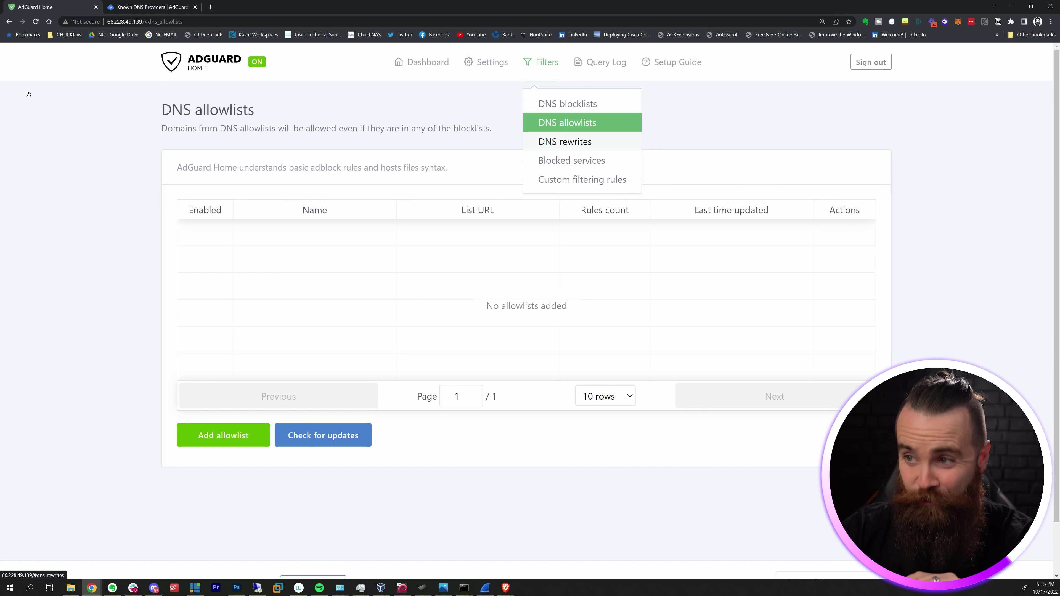
pyautogui.press('Return')
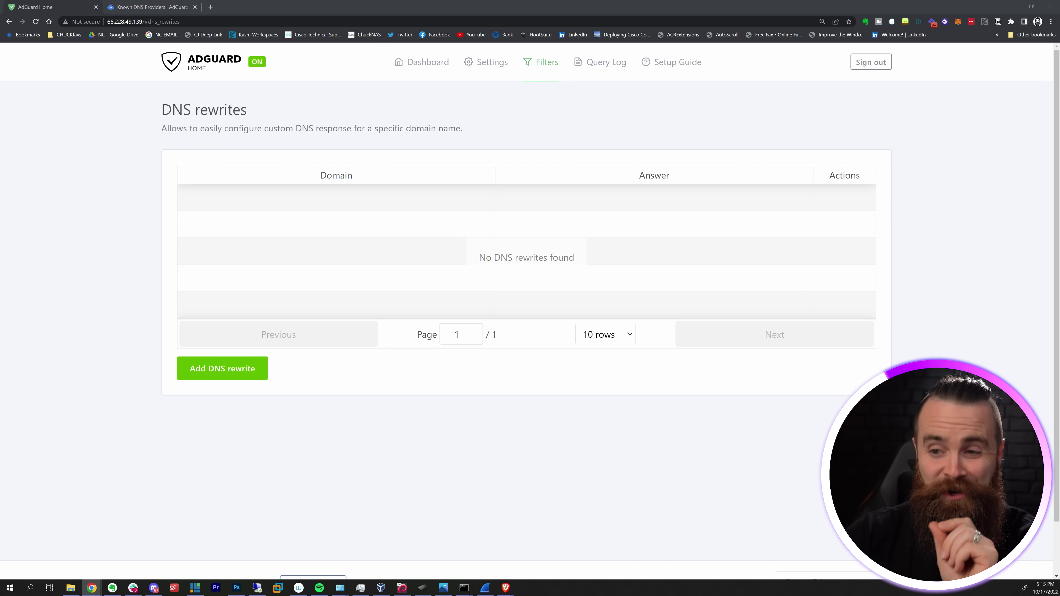
# - Add a DNS rewrite answering adguardforme.local with 66.228.49.139
pyautogui.click(222, 369)
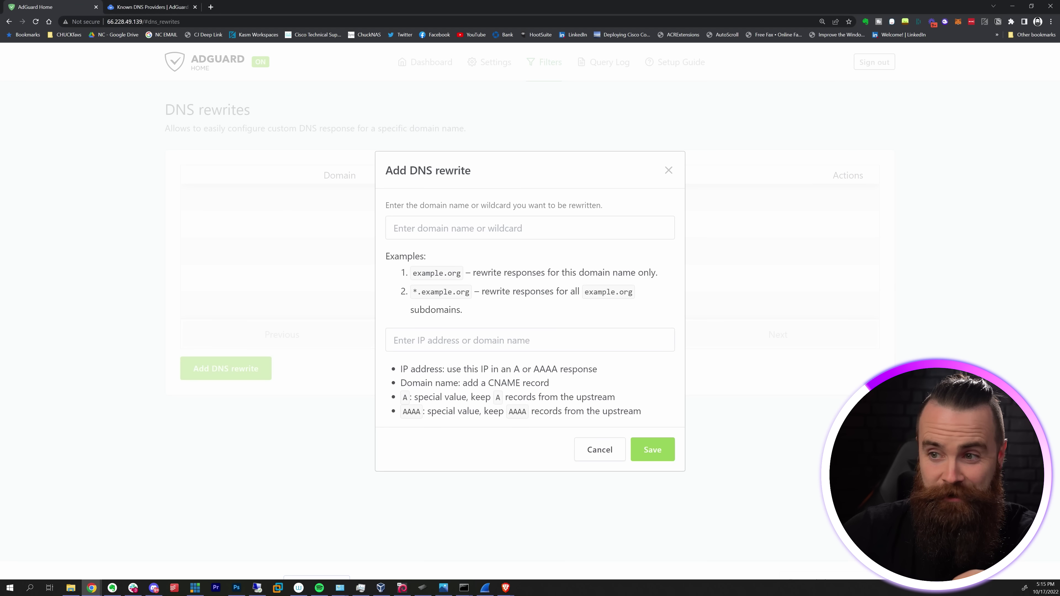
pyautogui.click(459, 228)
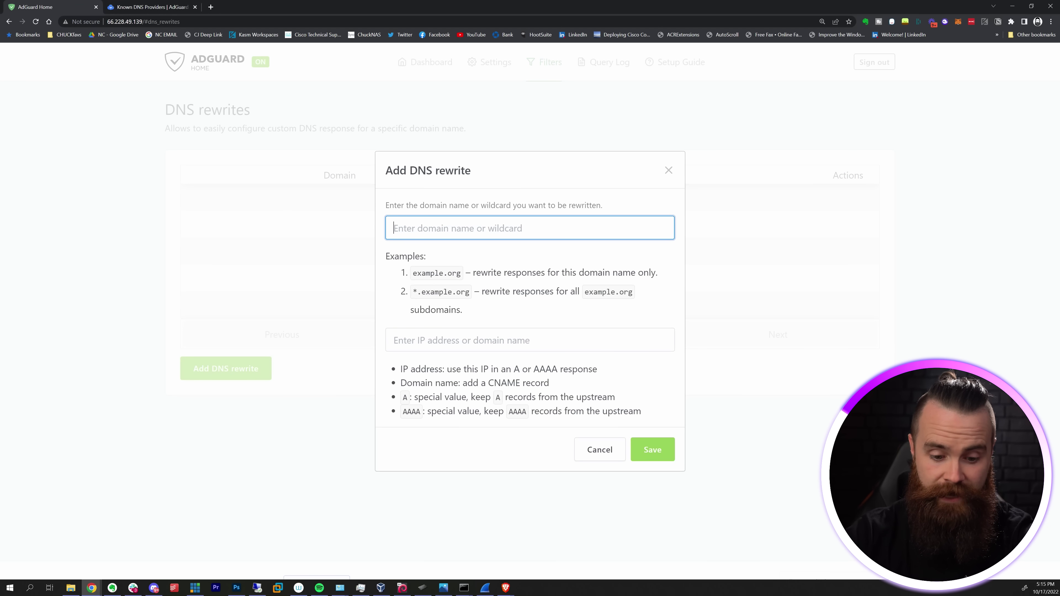
pyautogui.write('adguardfor')
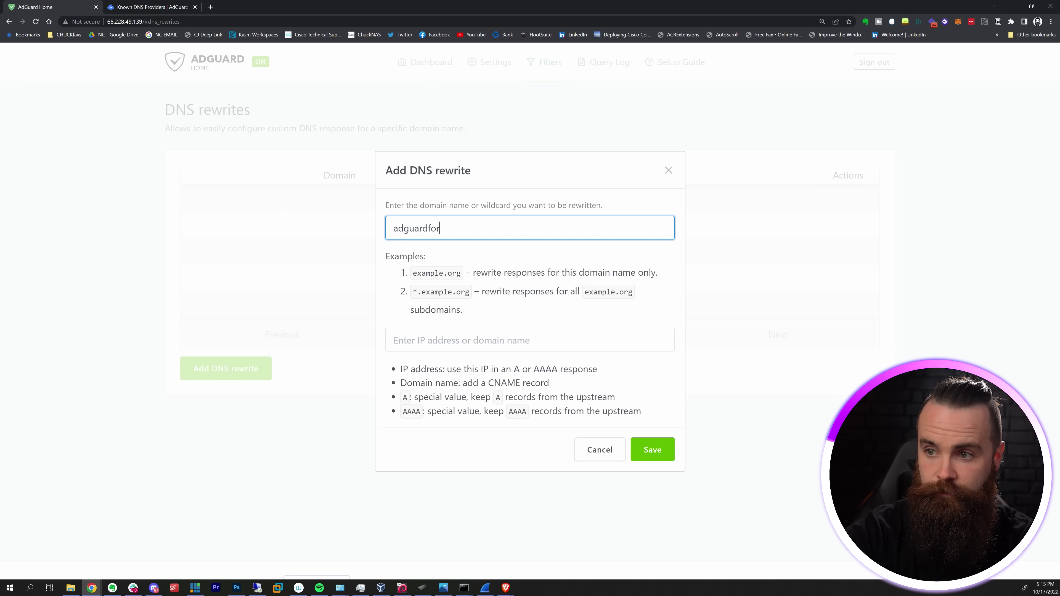
pyautogui.write('me.local')
pyautogui.hotkey('ctrl', 'a')
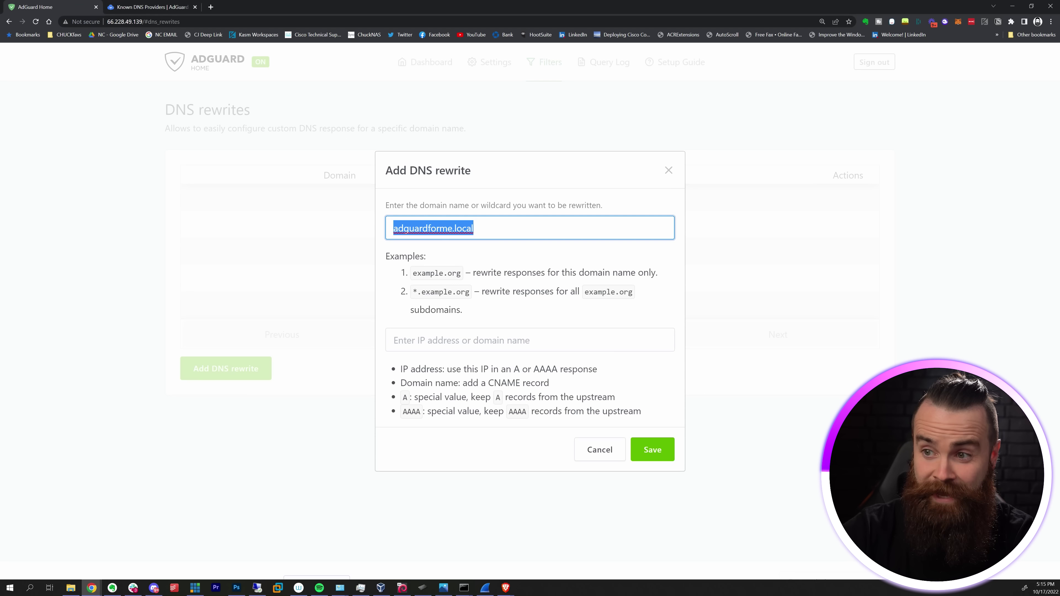
pyautogui.press('Tab')
pyautogui.write('66.228.49.139')
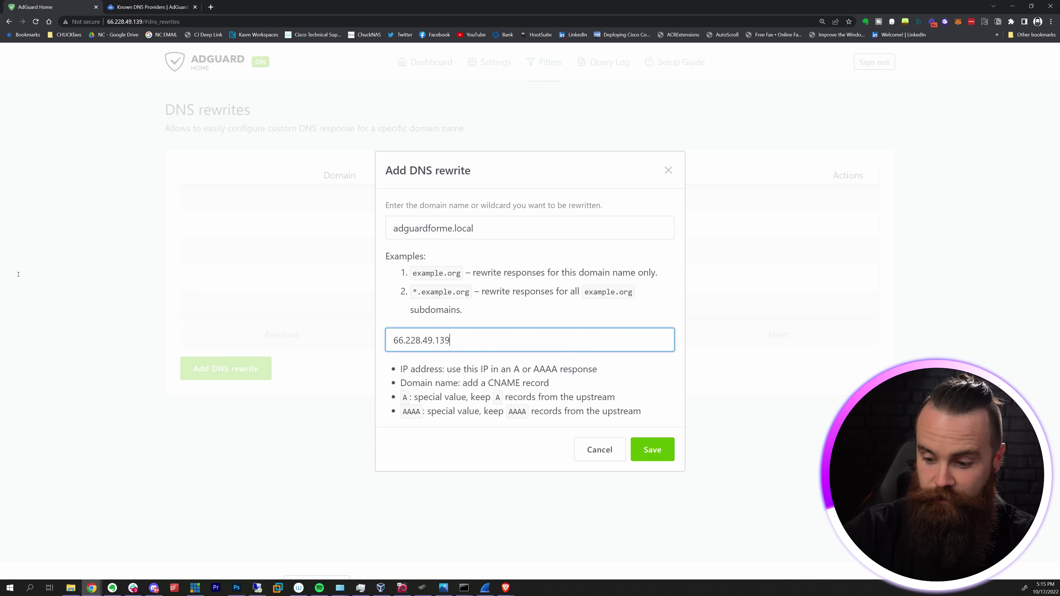
pyautogui.press('Return')
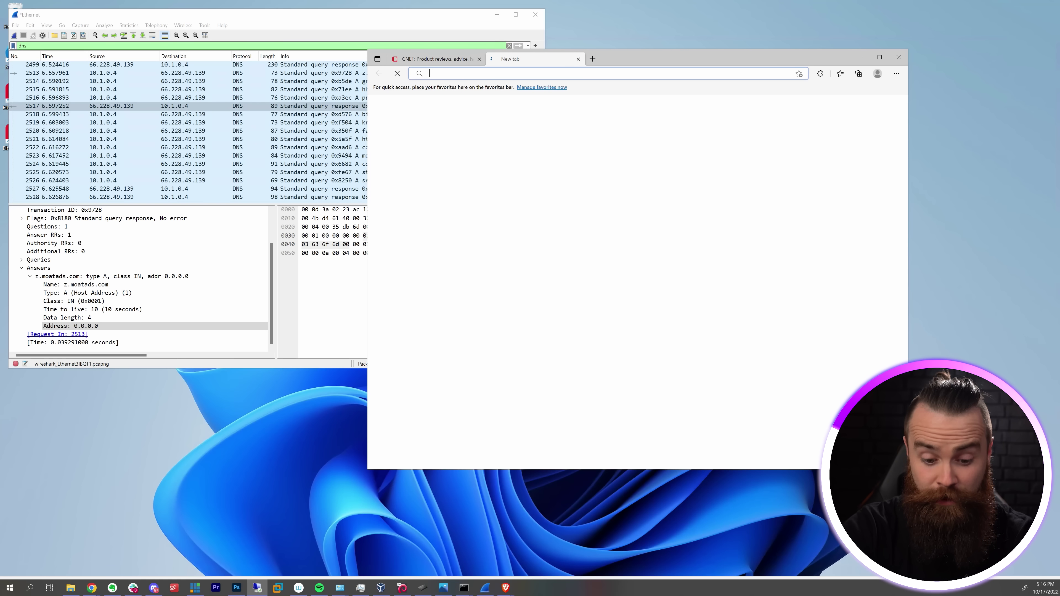
# - Begin typing an http address in a new Edge tab
pyautogui.write('http')
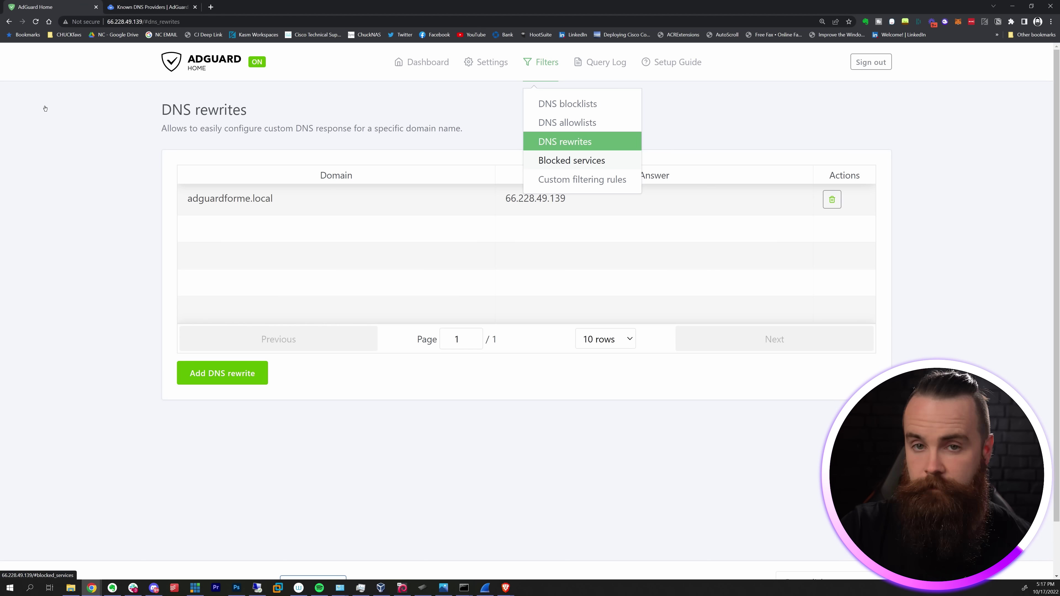
# - Turn on blocking for Disney+, Facebook and Instagram in Blocked services
pyautogui.click(572, 161)
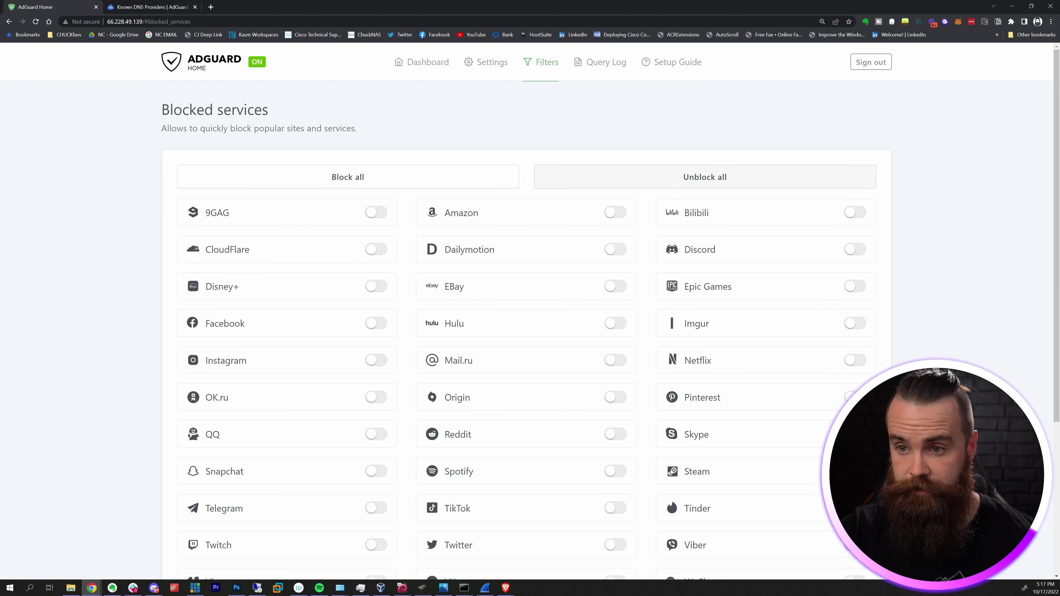
pyautogui.scroll(-4, 526, 376)
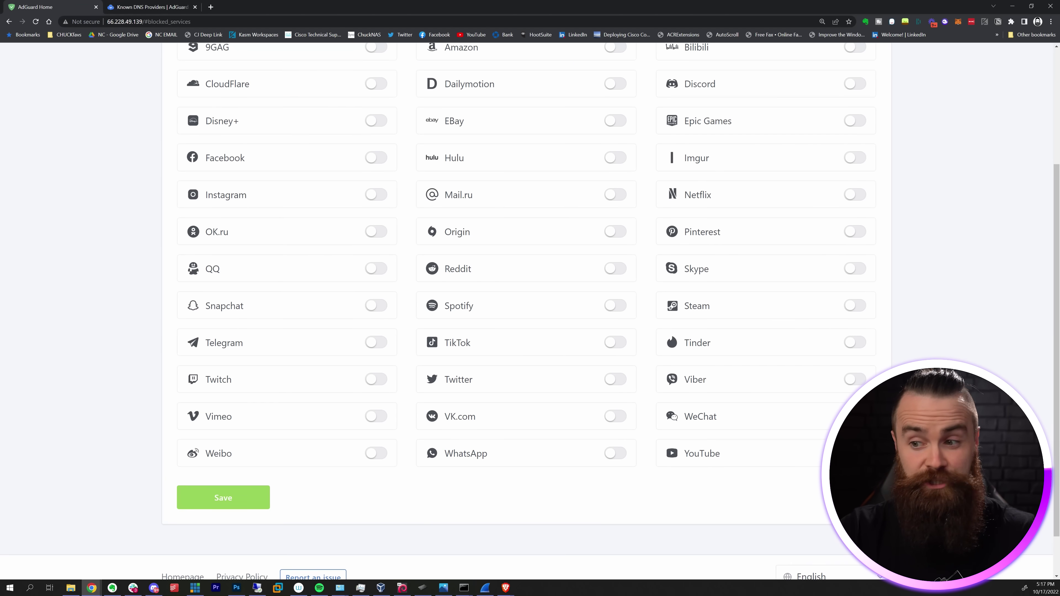
pyautogui.scroll(4, 526, 376)
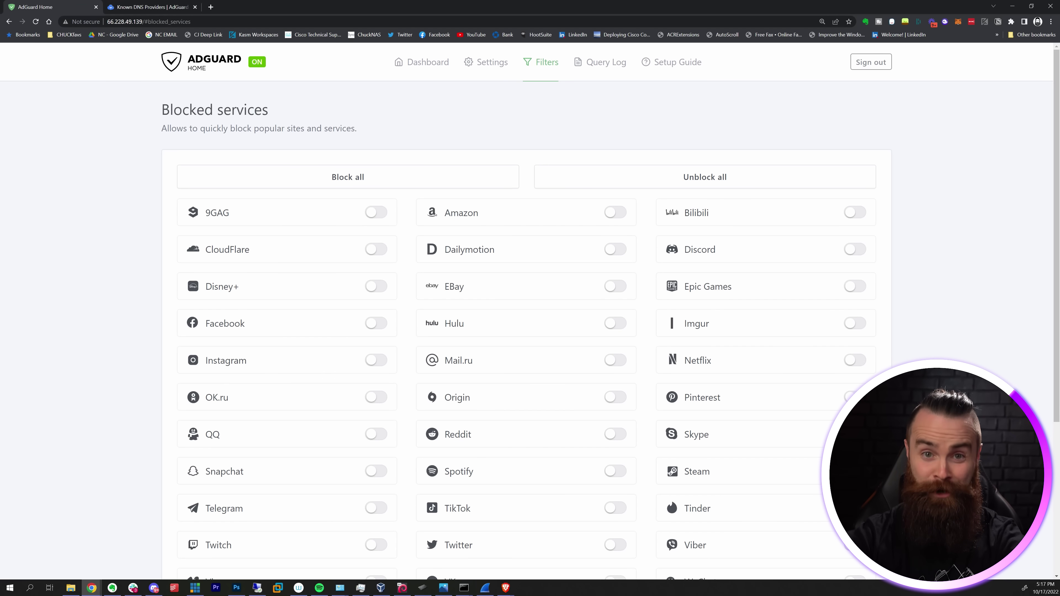
pyautogui.click(376, 286)
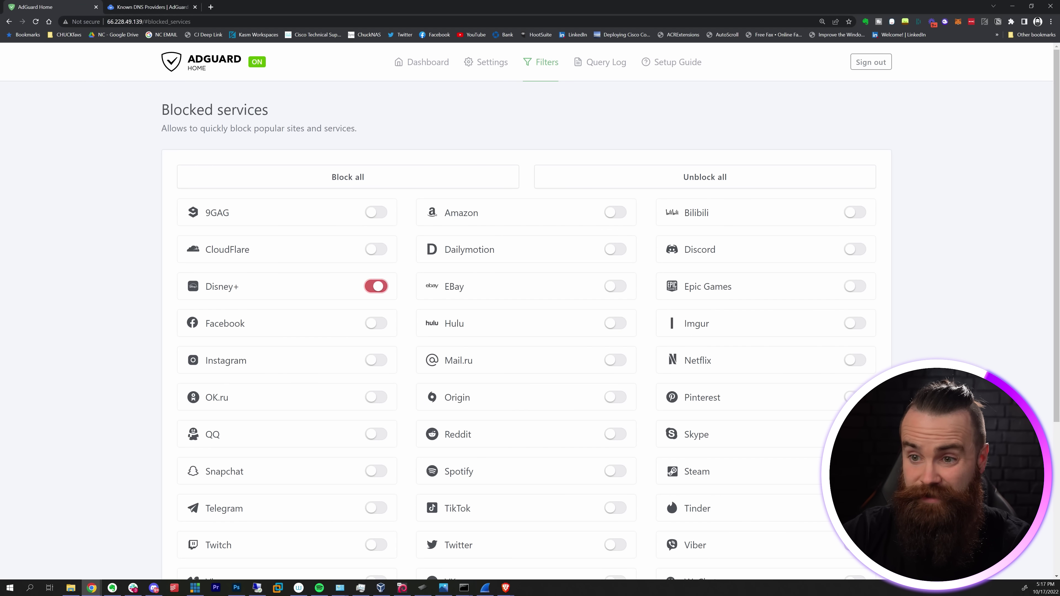
pyautogui.click(376, 323)
pyautogui.click(376, 360)
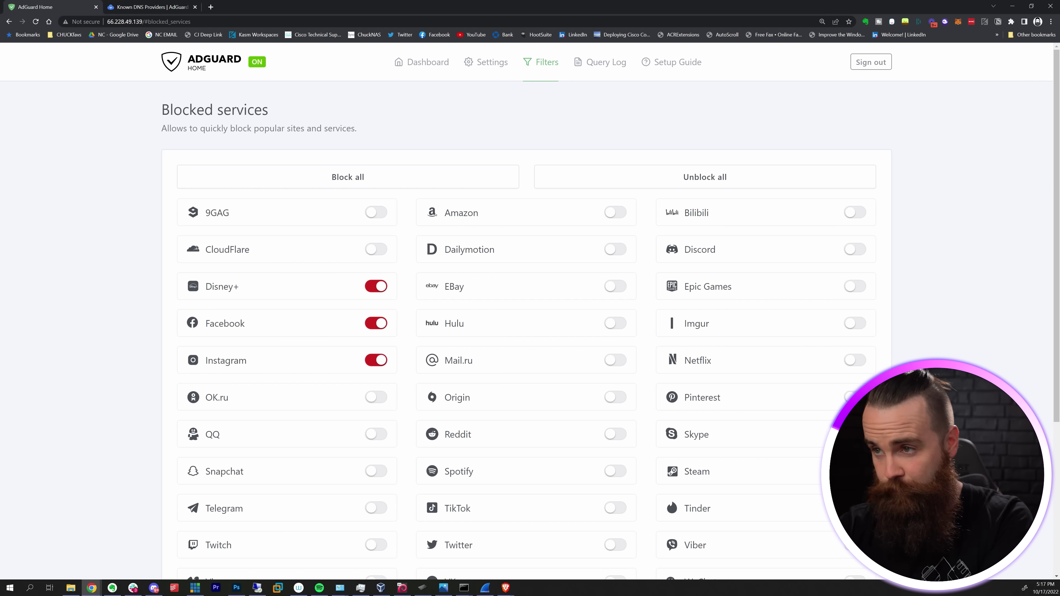
pyautogui.click(601, 62)
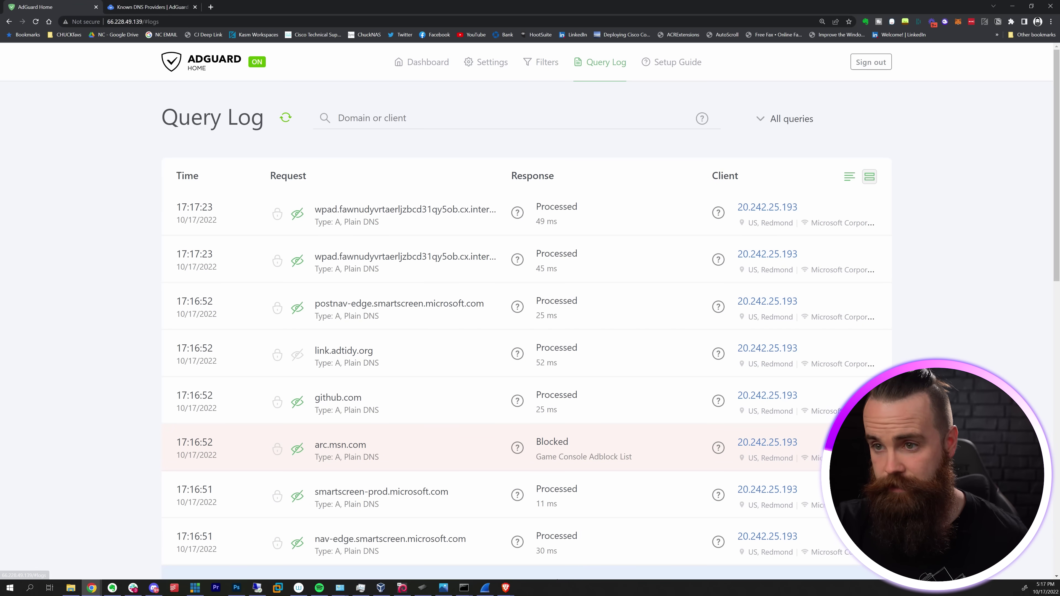
# - Scroll the query log to find arc.msn.com blocked and adguardforme.local rewritten
pyautogui.scroll(-3, 526, 363)
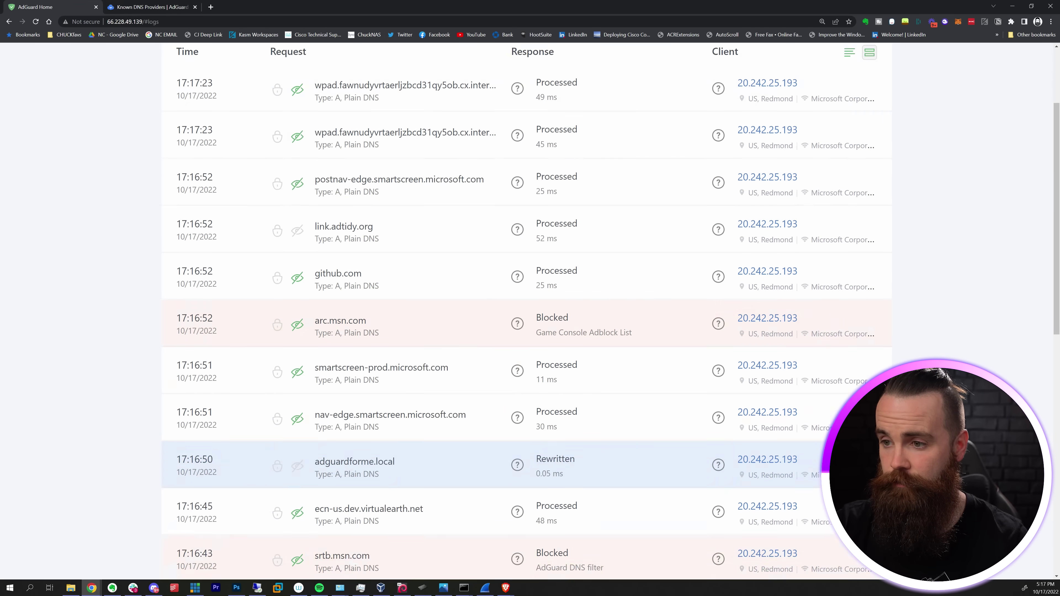